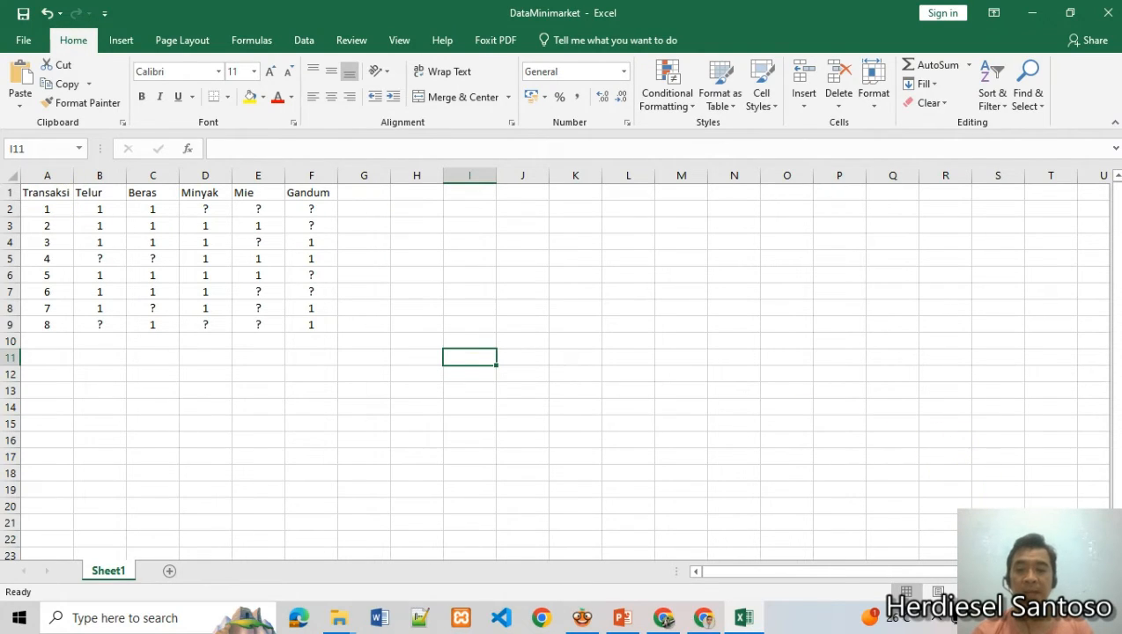
- Examine the first transaction's values in the Telur, Minyak, Mie and Gandum columns of the DataMinimarket sheet
left_click_drag(1037, 592, 1044, 592)
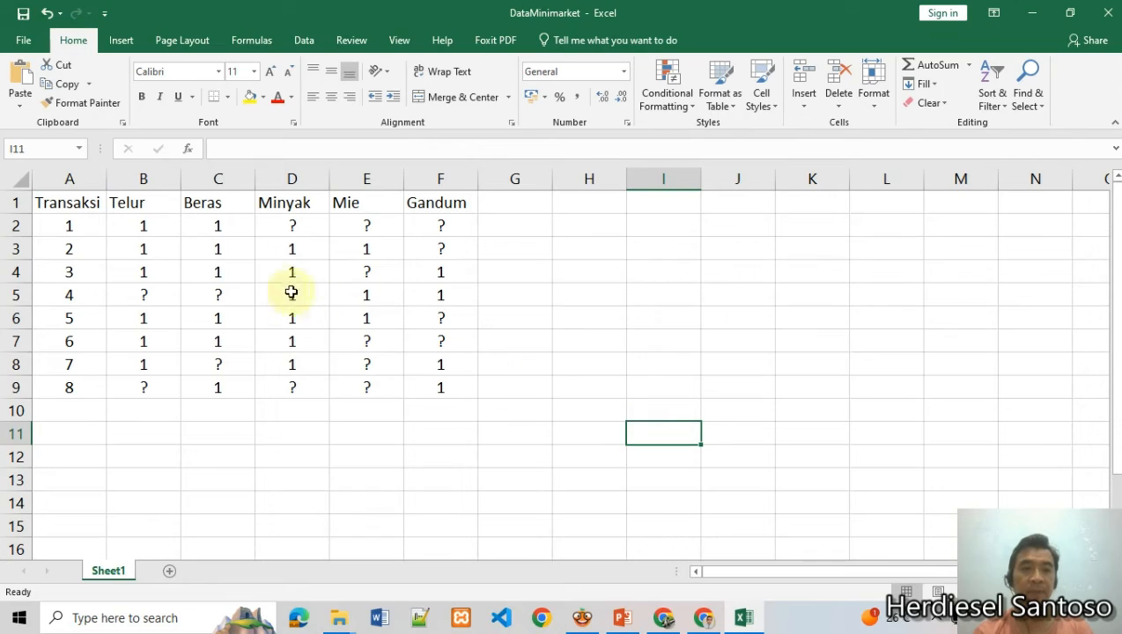
left_click(143, 224)
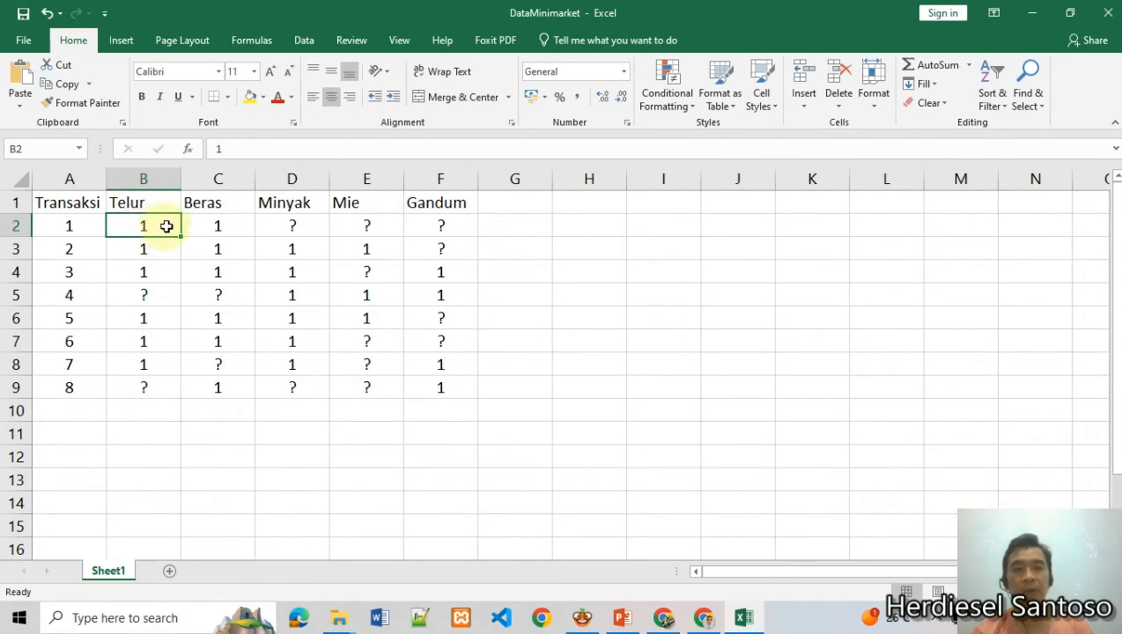
left_click(292, 227)
left_click(380, 224)
left_click(436, 222)
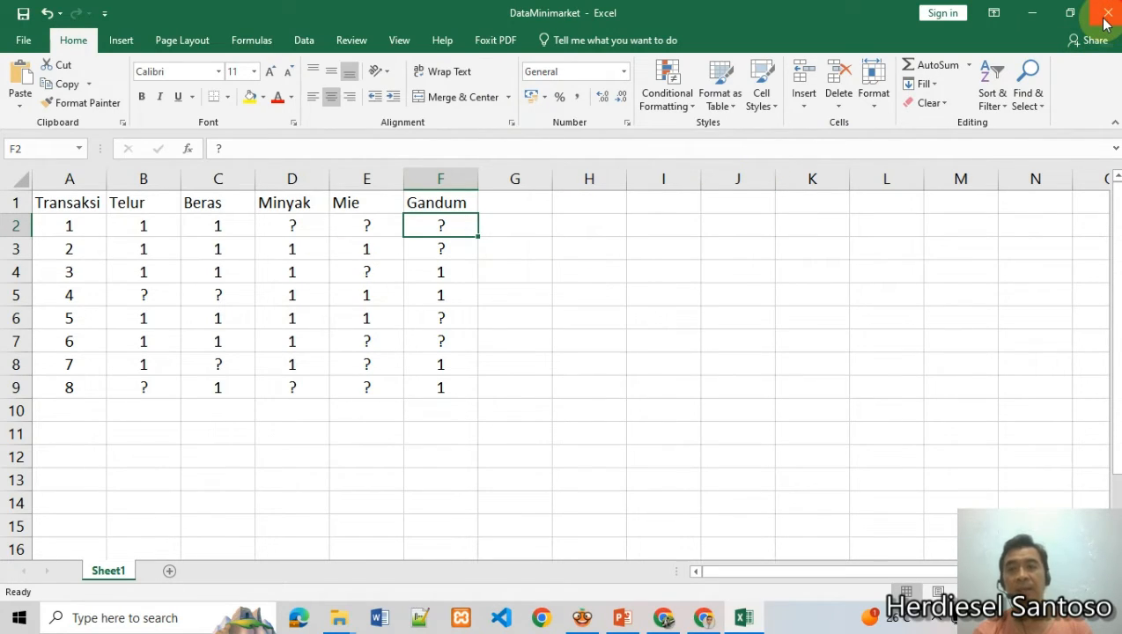
- Switch to Orange and check the Associate add-on's selection and description in the add-on installer
left_click(594, 620)
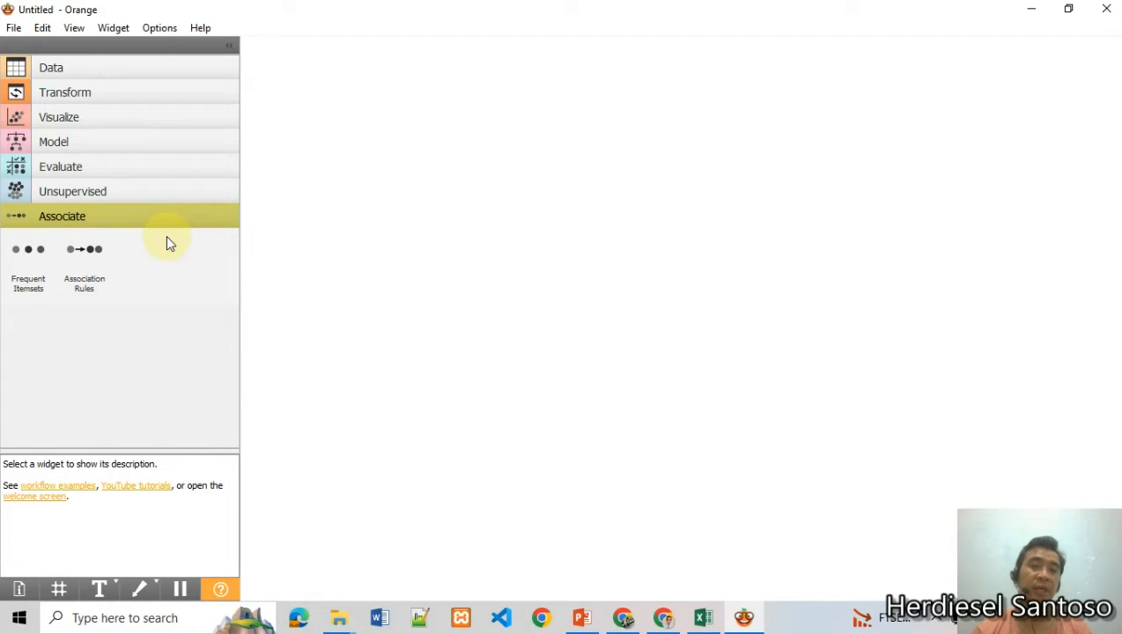
left_click(162, 30)
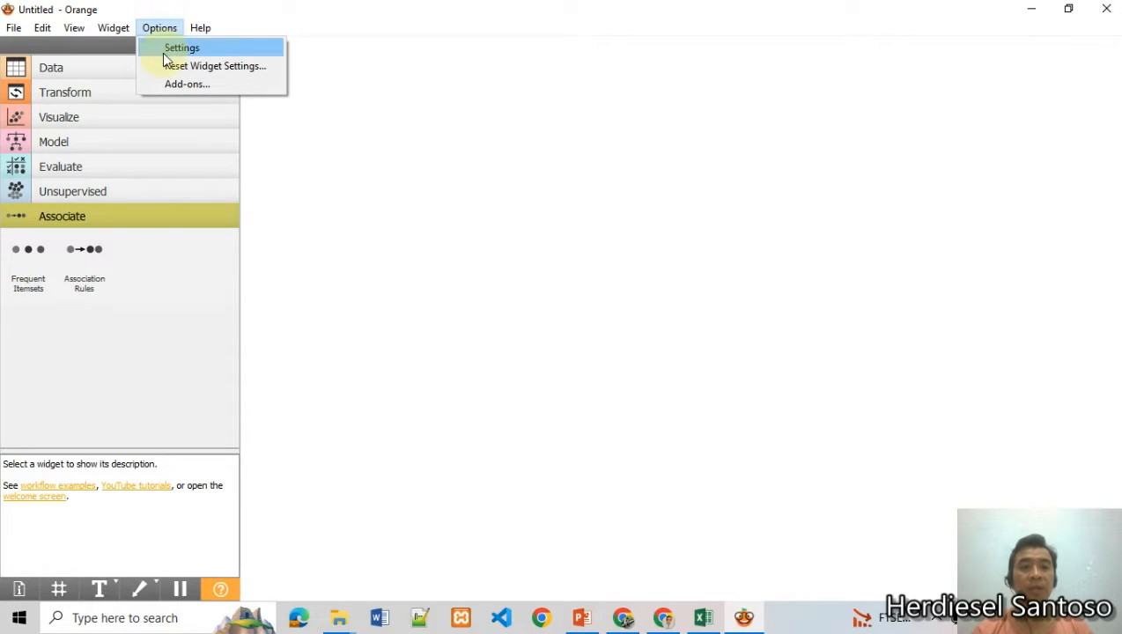
left_click(164, 84)
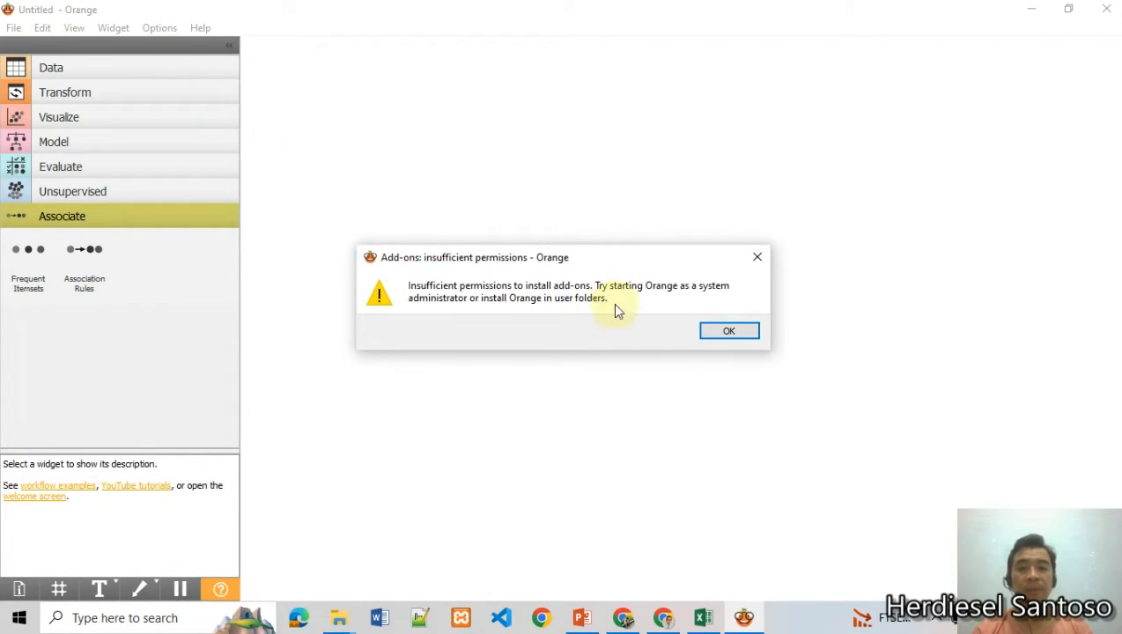
left_click(710, 333)
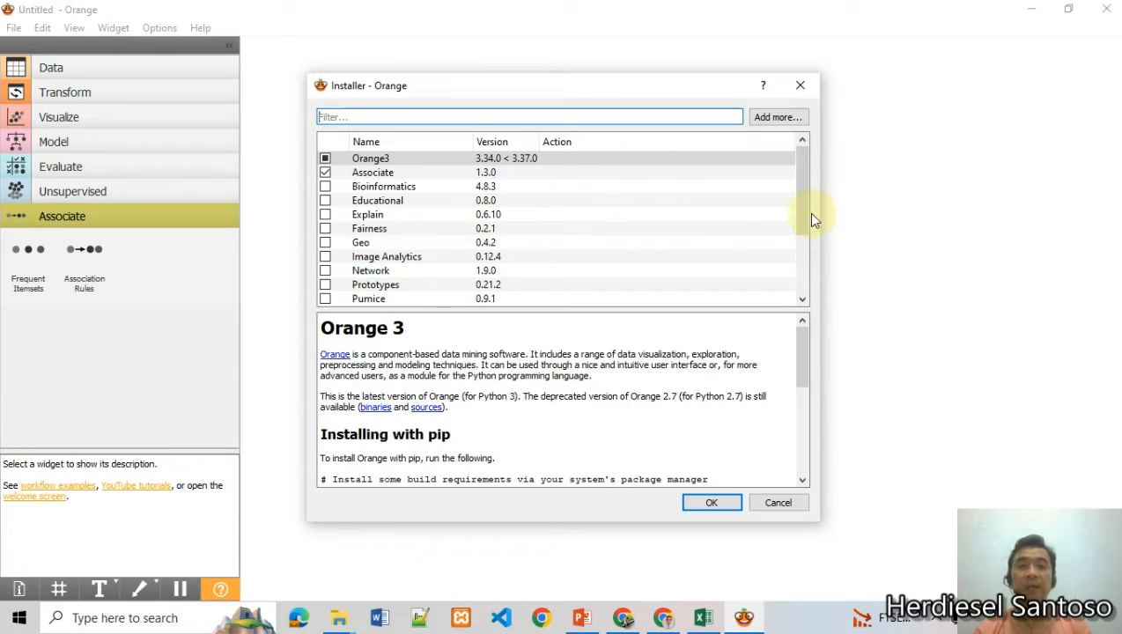
left_click_drag(809, 197, 752, 170)
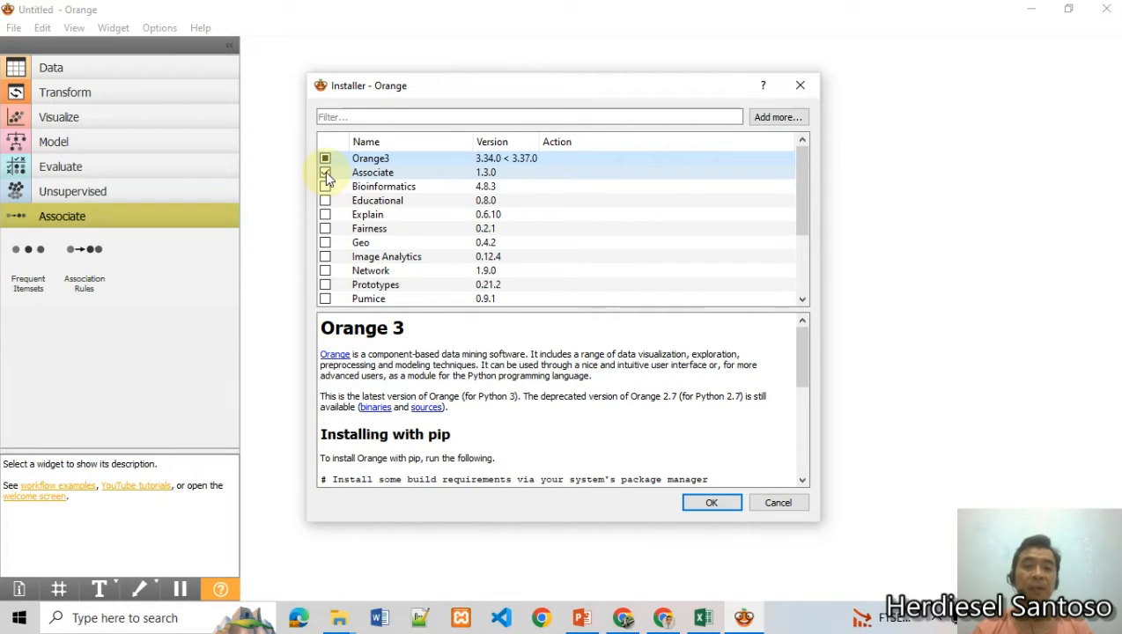
left_click(392, 174)
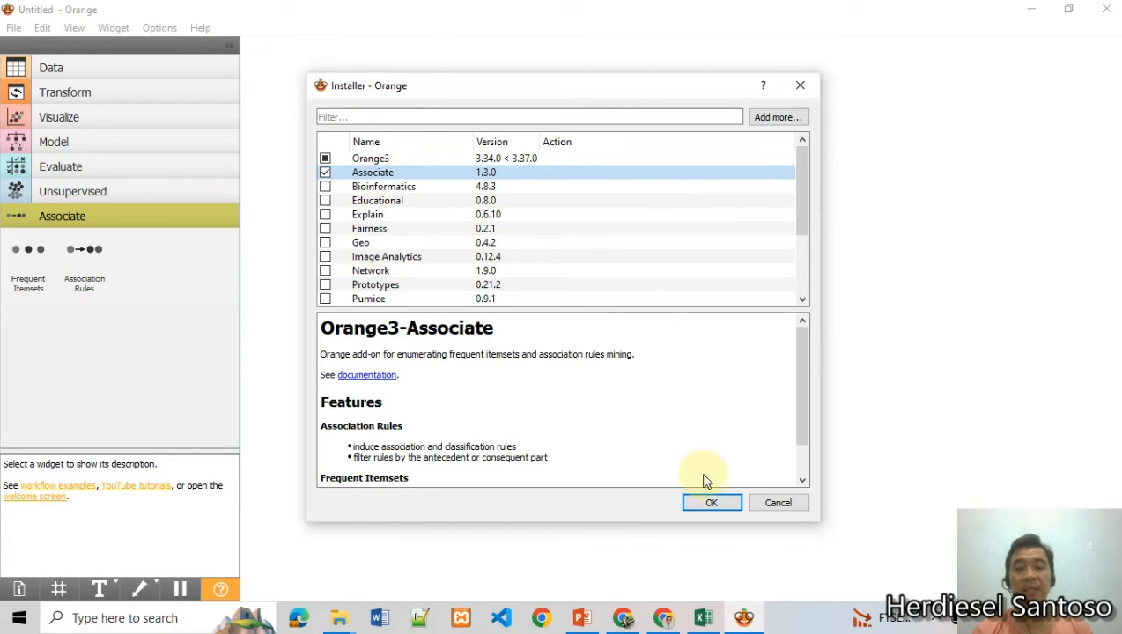
left_click(708, 508)
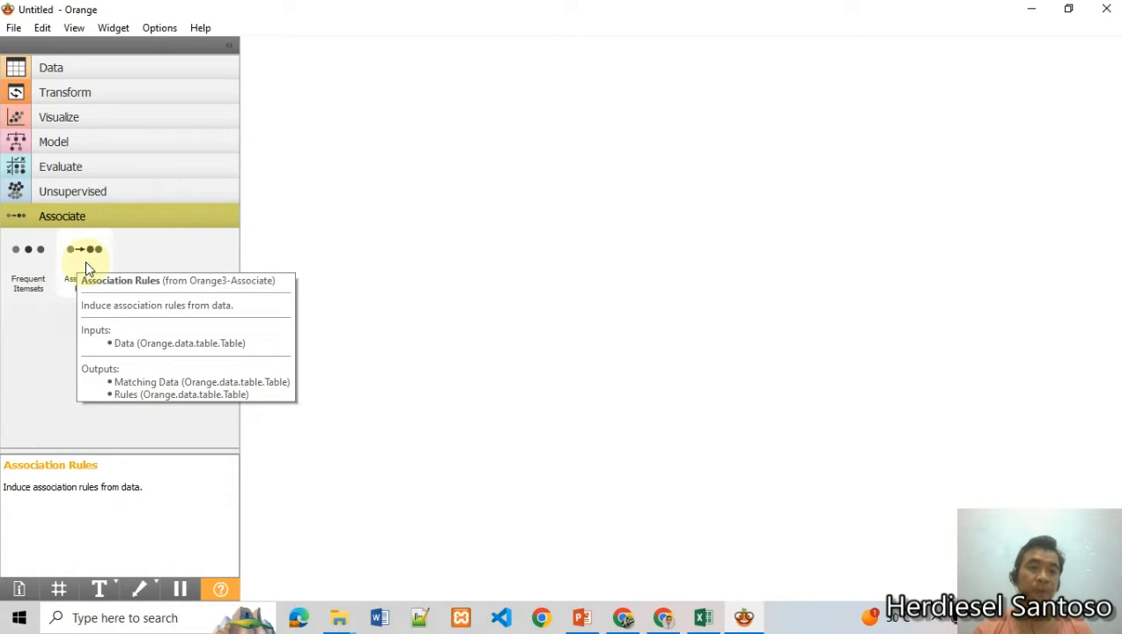
- Add a File widget to the canvas and rename it Transaksi
left_click(109, 70)
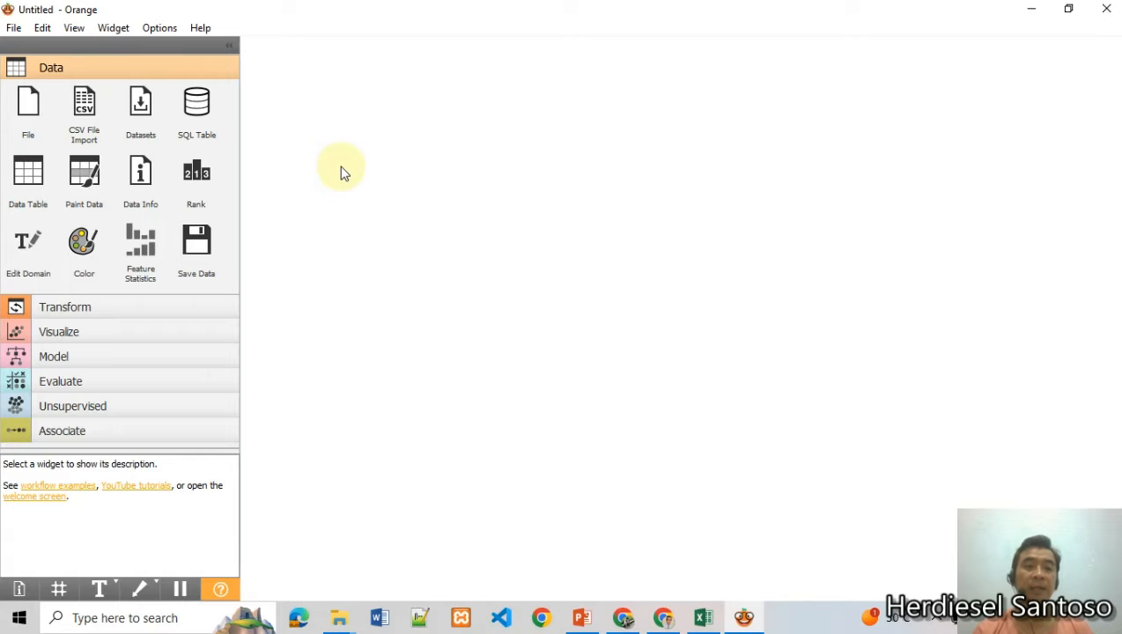
left_click(30, 112)
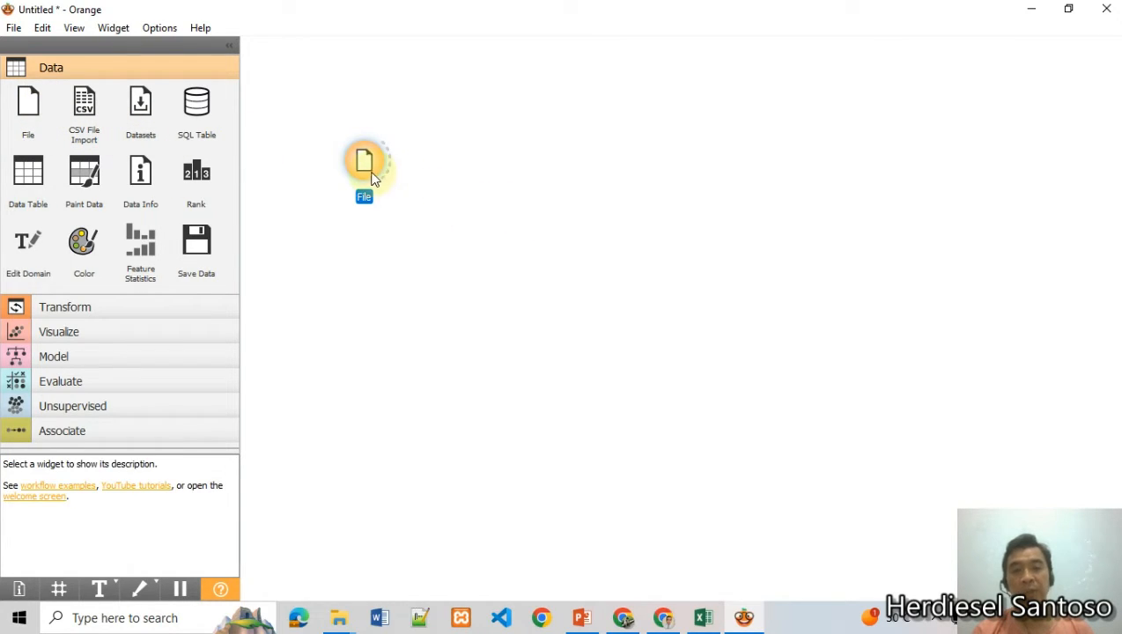
left_click_drag(363, 185, 369, 239)
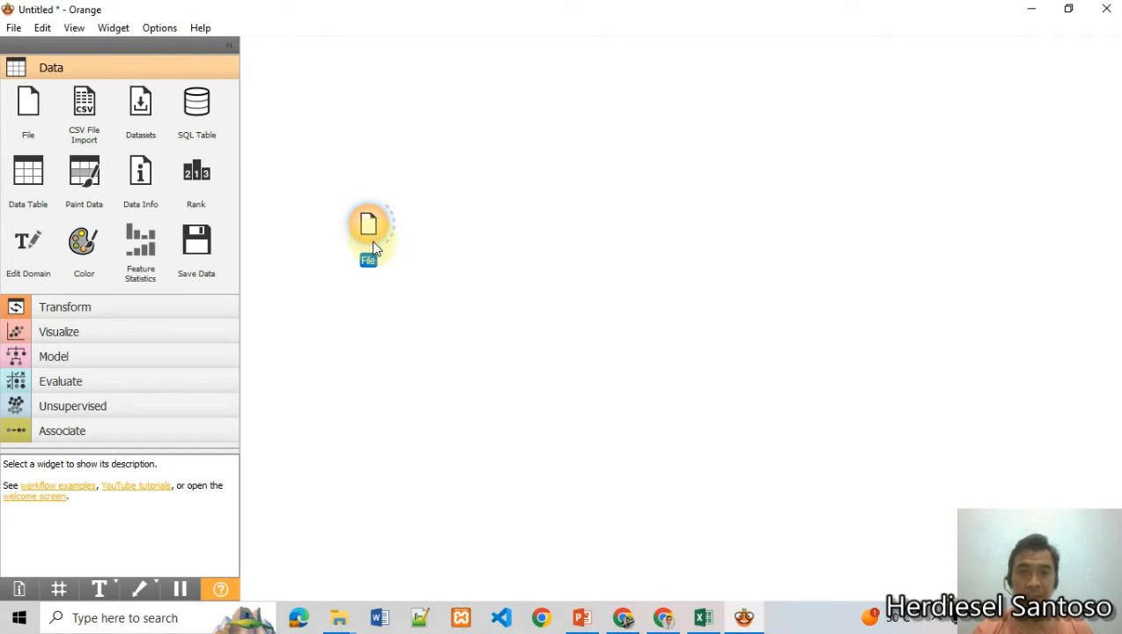
right_click(370, 239)
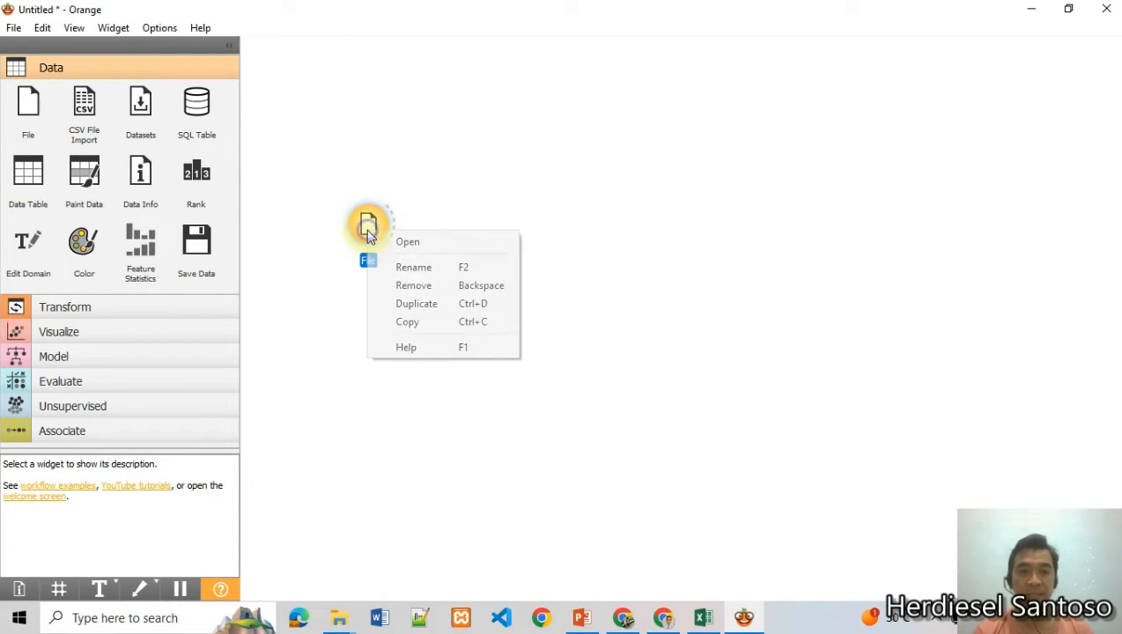
left_click(401, 269)
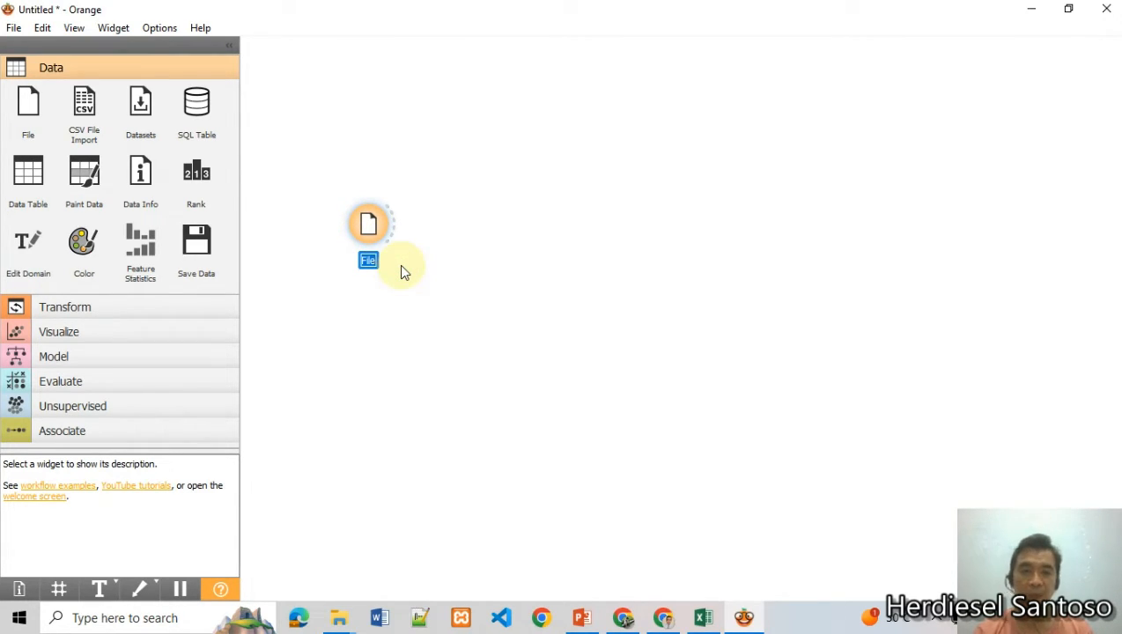
type("Trans")
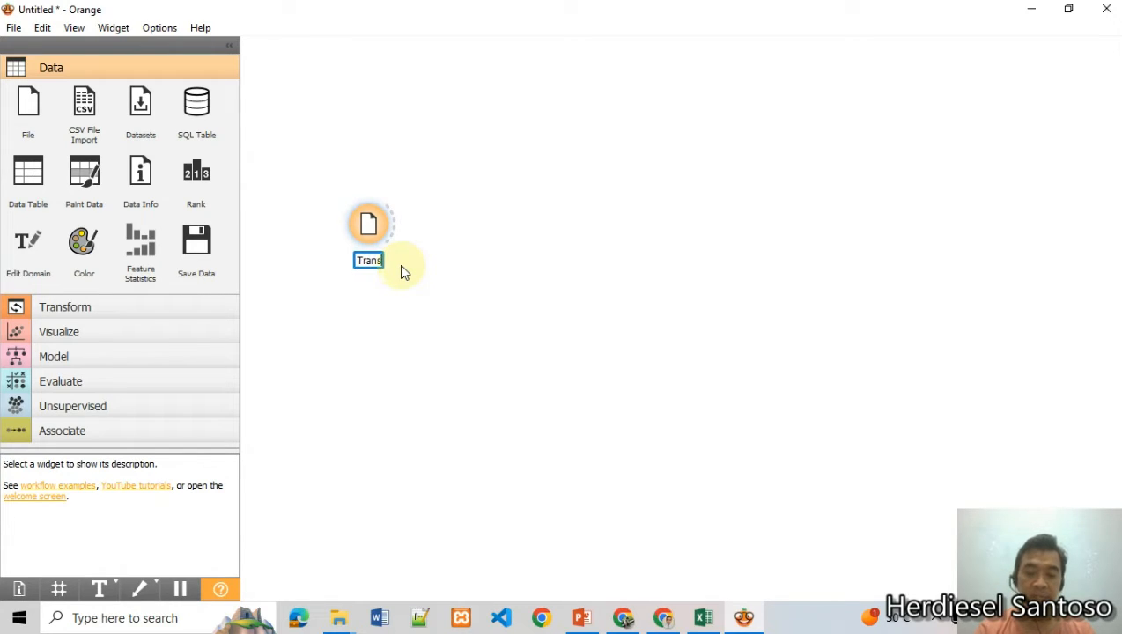
type("aksi")
left_click(418, 346)
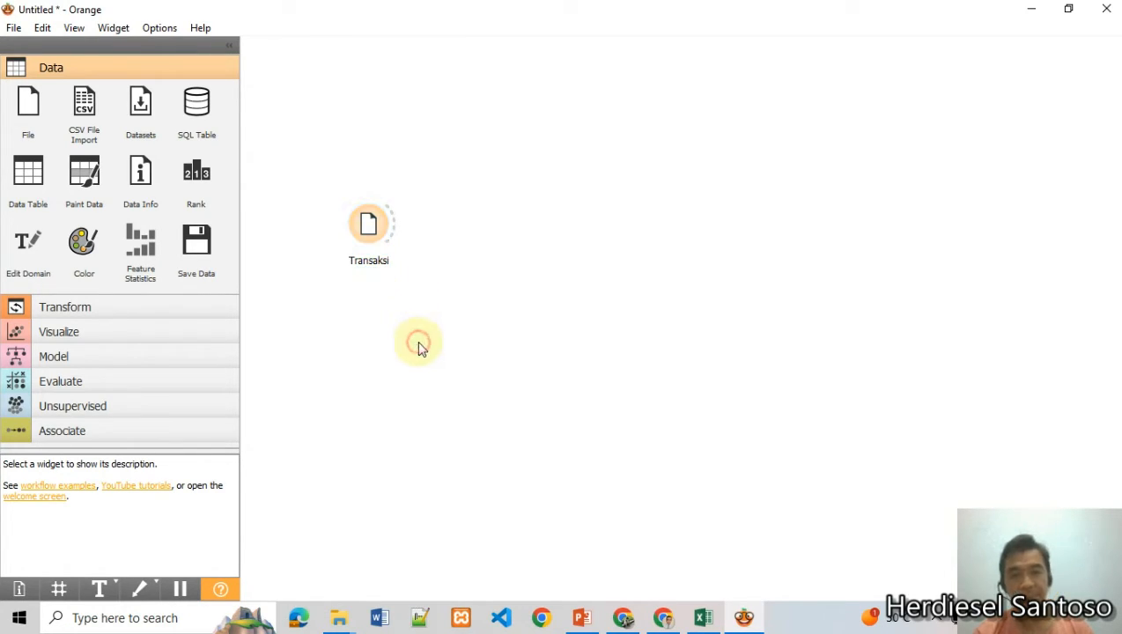
- Load the DataMinimarket Excel file from the Assosiation Rule folder into the Transaksi widget
left_click(366, 229)
double_click(367, 228)
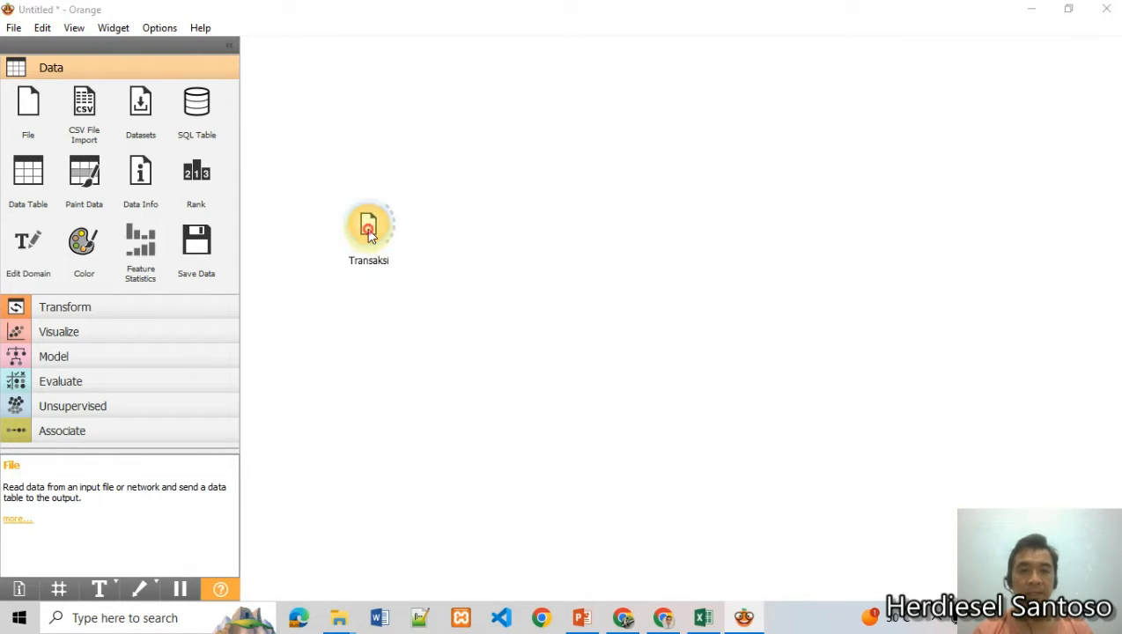
left_click_drag(481, 127, 550, 103)
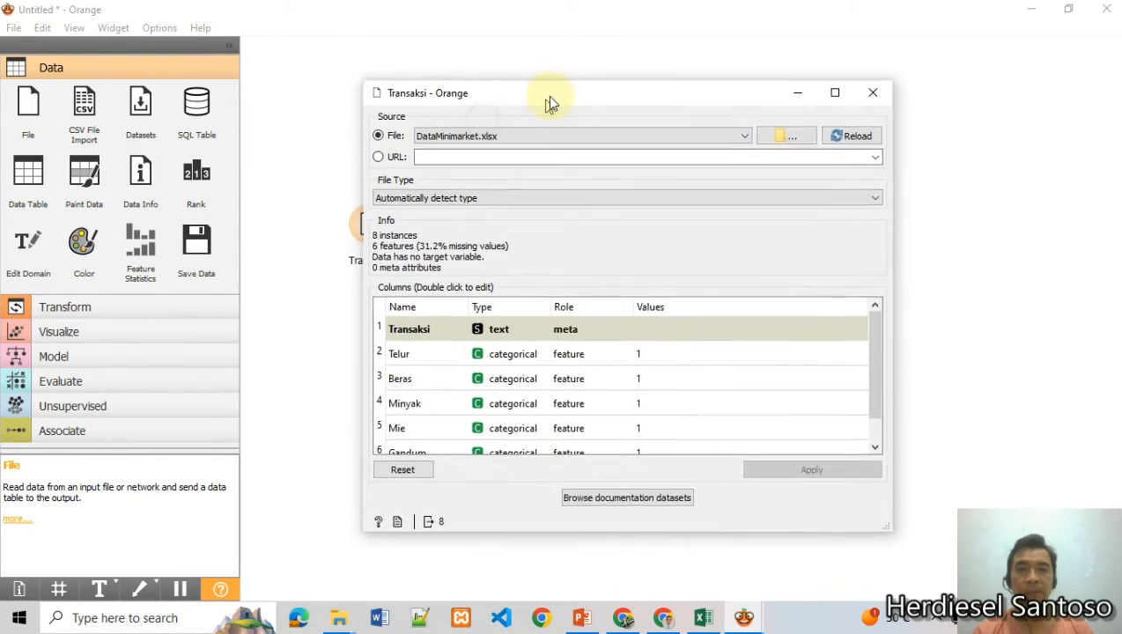
left_click(786, 139)
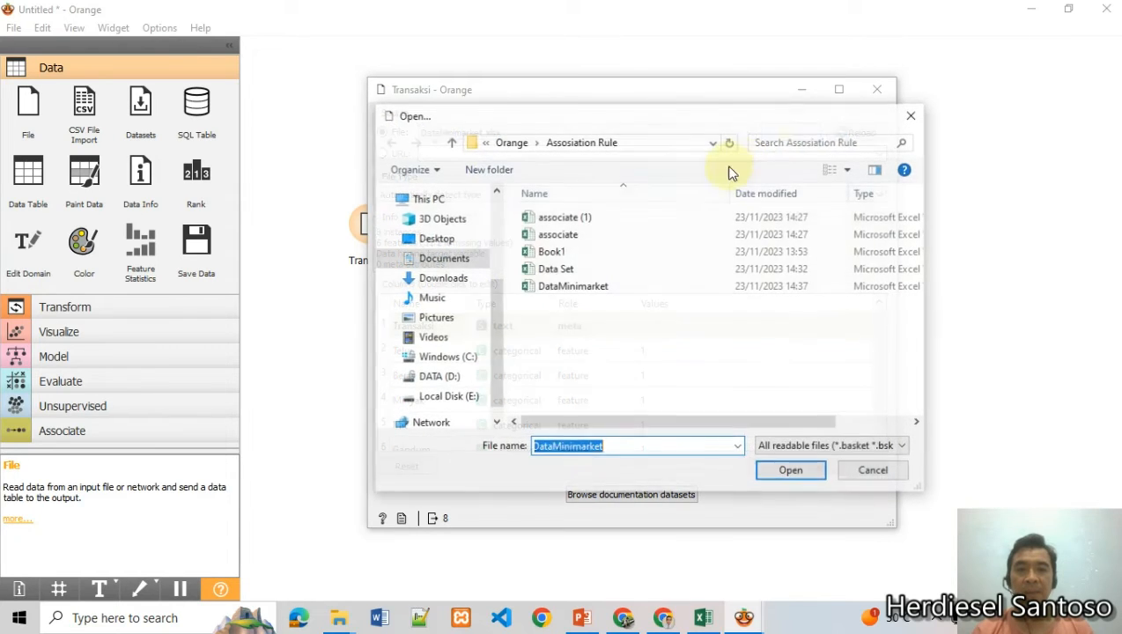
left_click(592, 288)
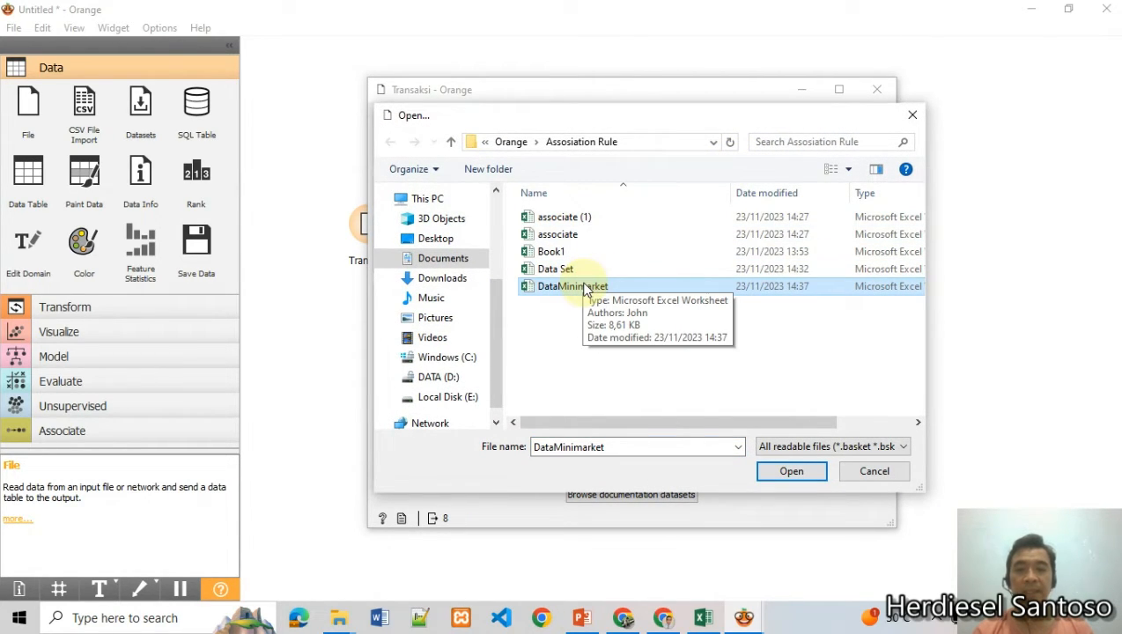
left_click(791, 471)
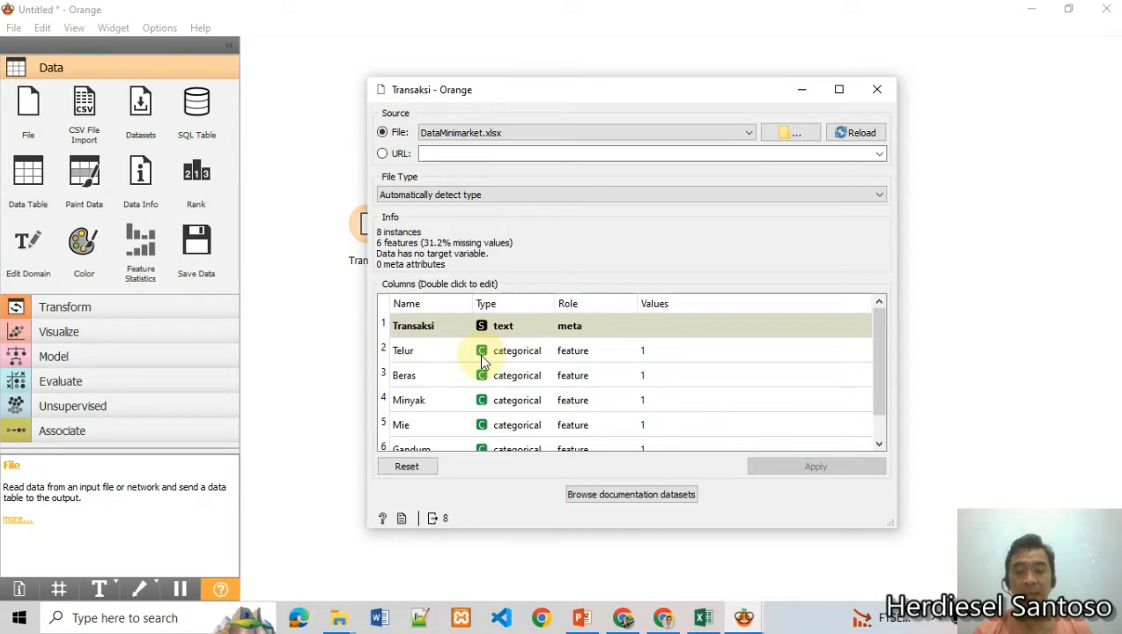
- Review the type, role and values of the imported columns and compare them with the DataMinimarket sheet in Excel
left_click_drag(874, 341, 884, 308)
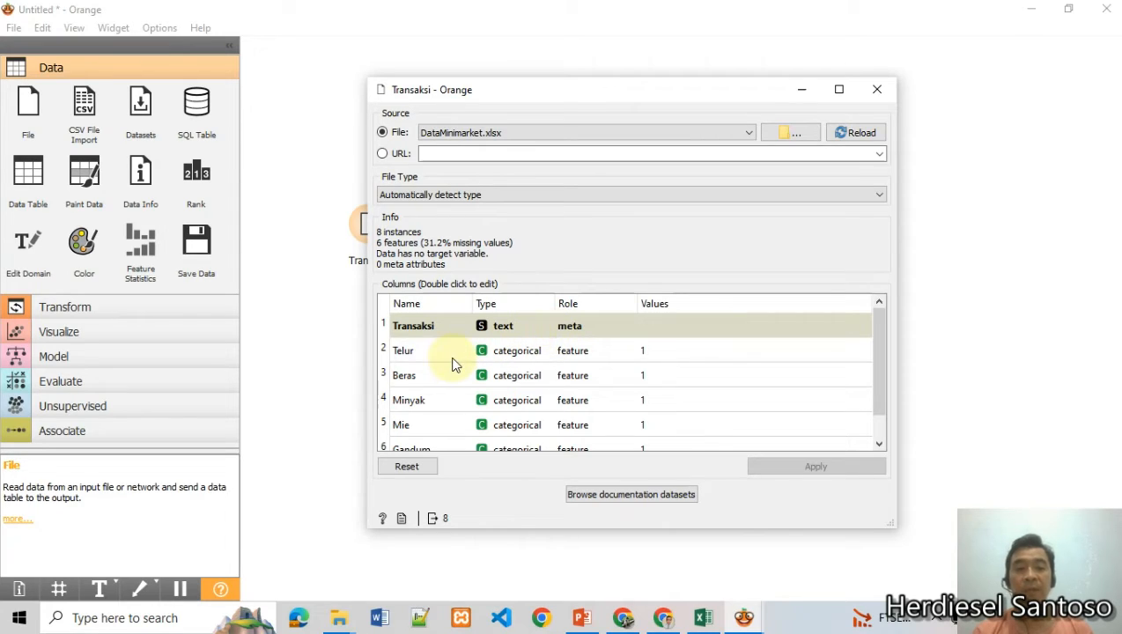
scroll(443, 356, "down", 1)
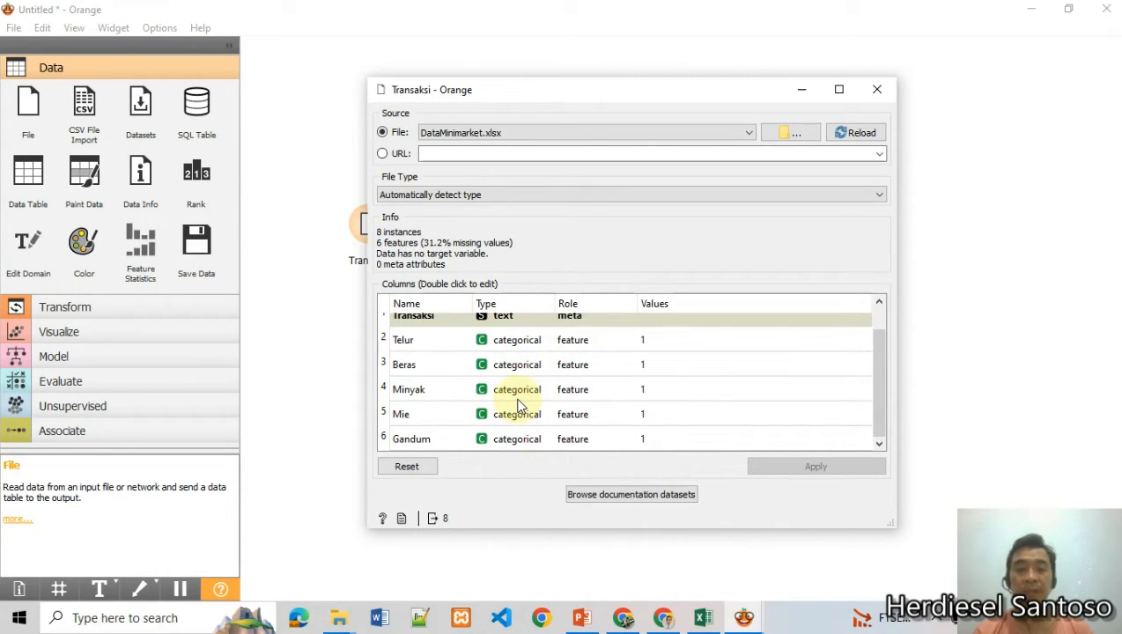
scroll(569, 374, "up", 1)
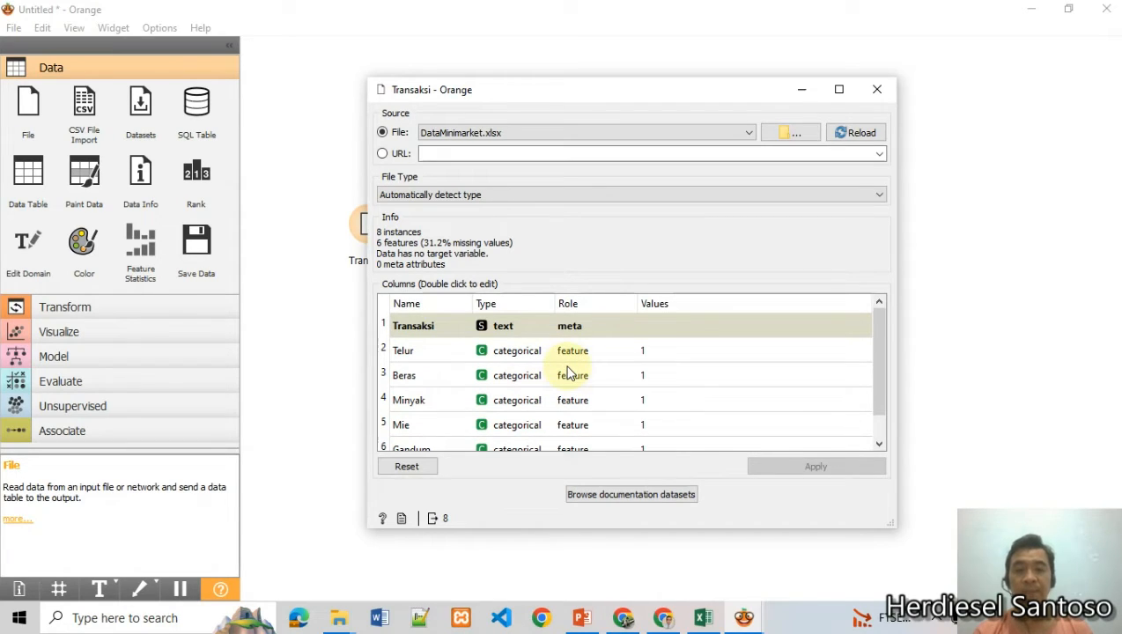
scroll(512, 387, "down", 1)
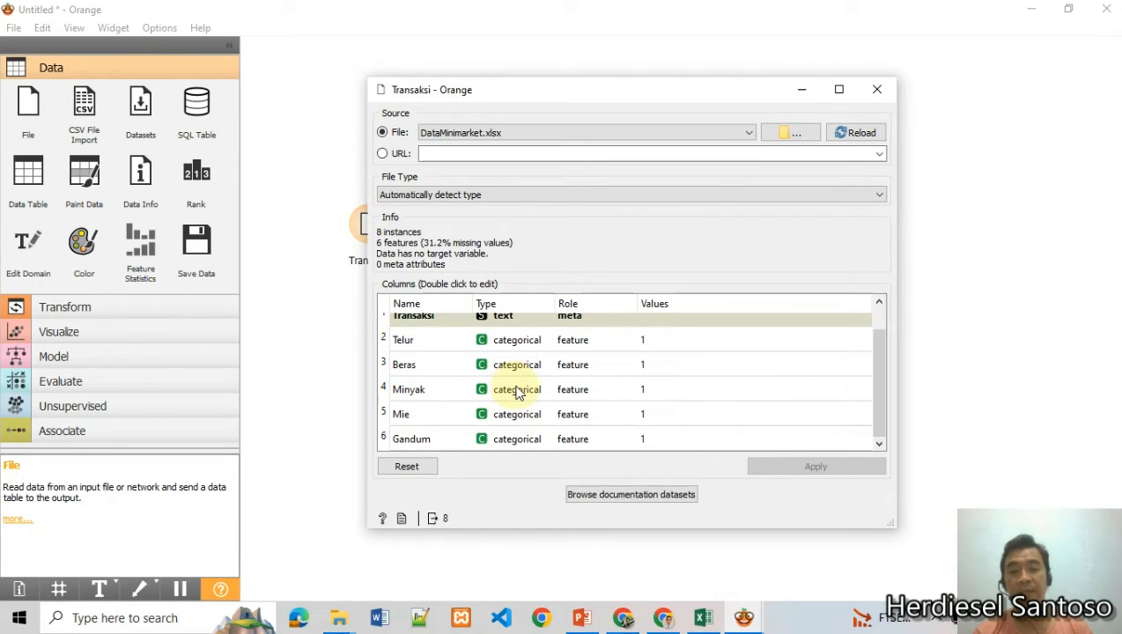
scroll(551, 385, "up", 1)
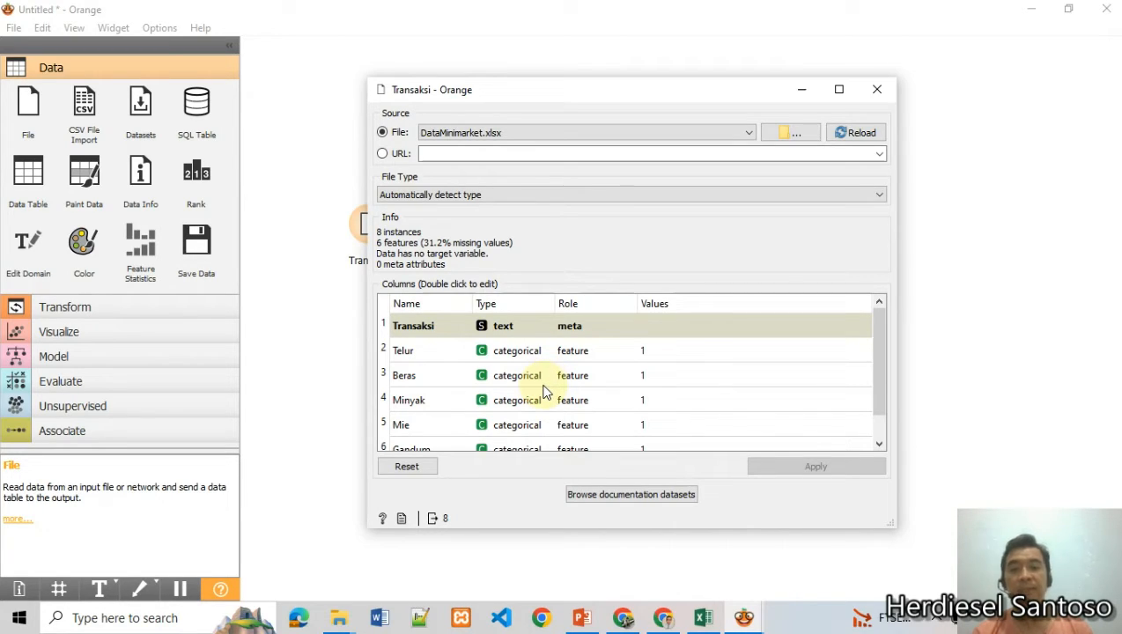
left_click(703, 618)
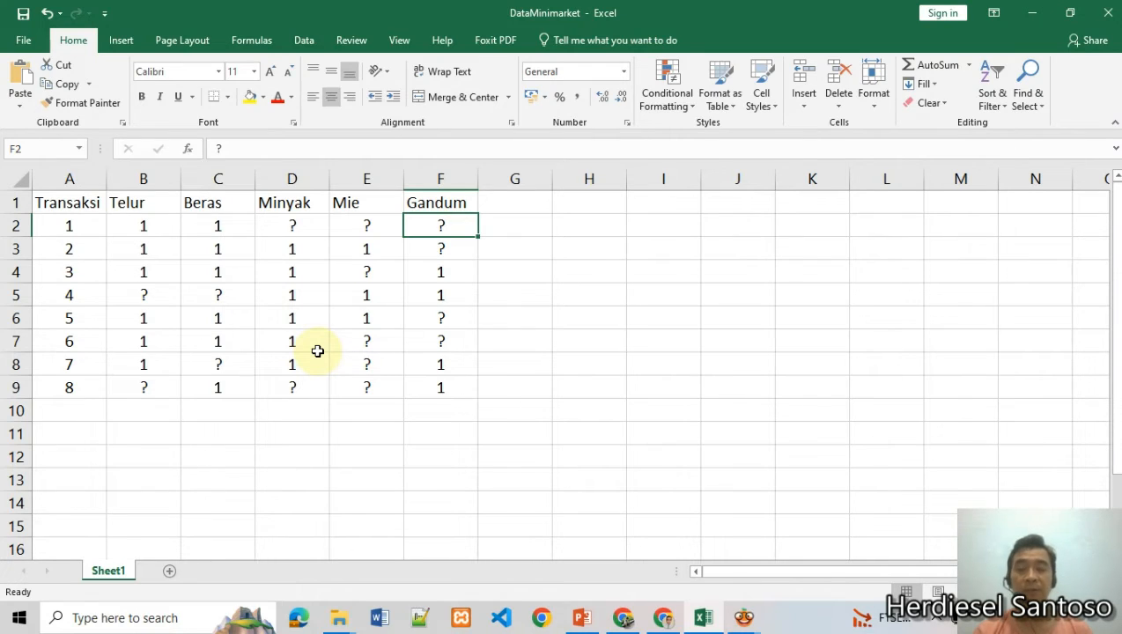
left_click(1031, 13)
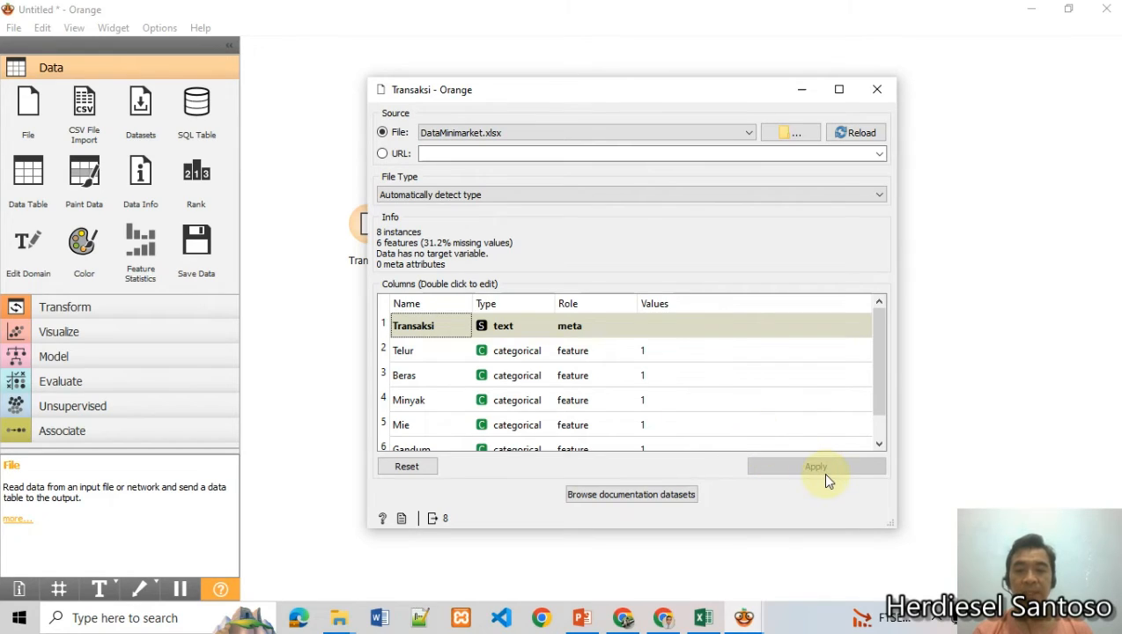
- Reload DataMinimarket.xlsx in the Transaksi widget and close its settings window
left_click(859, 133)
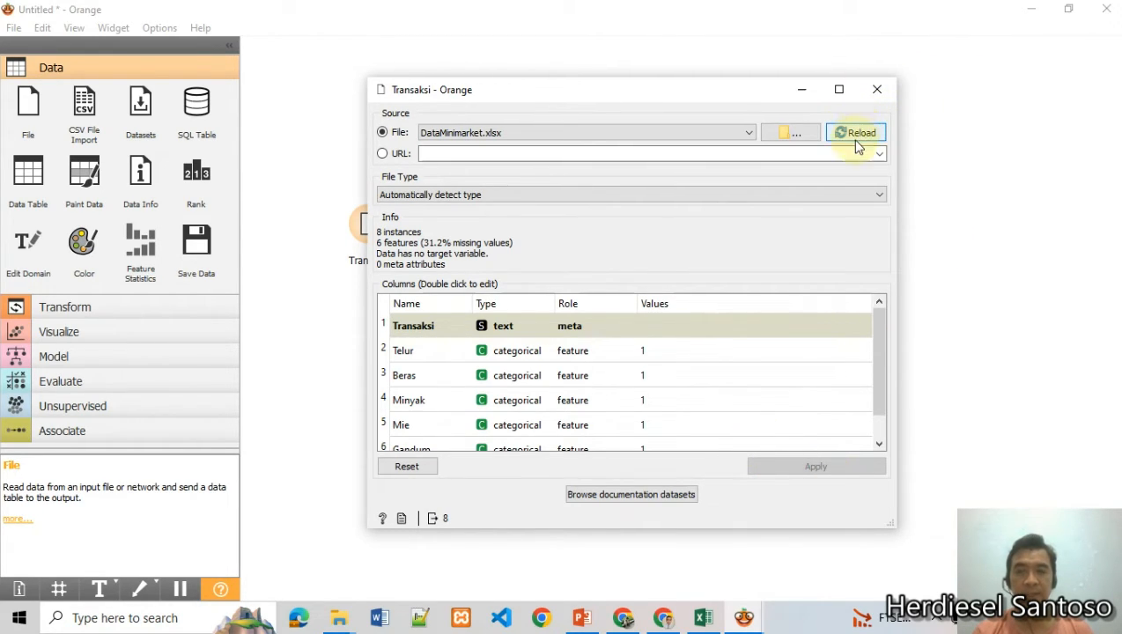
left_click(855, 137)
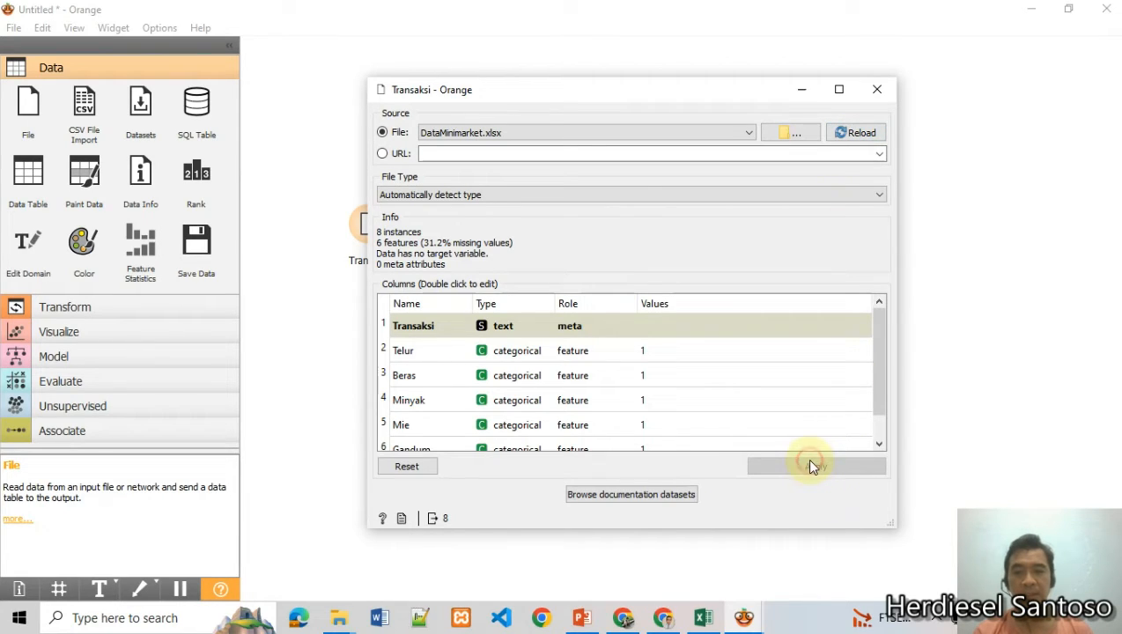
left_click(878, 92)
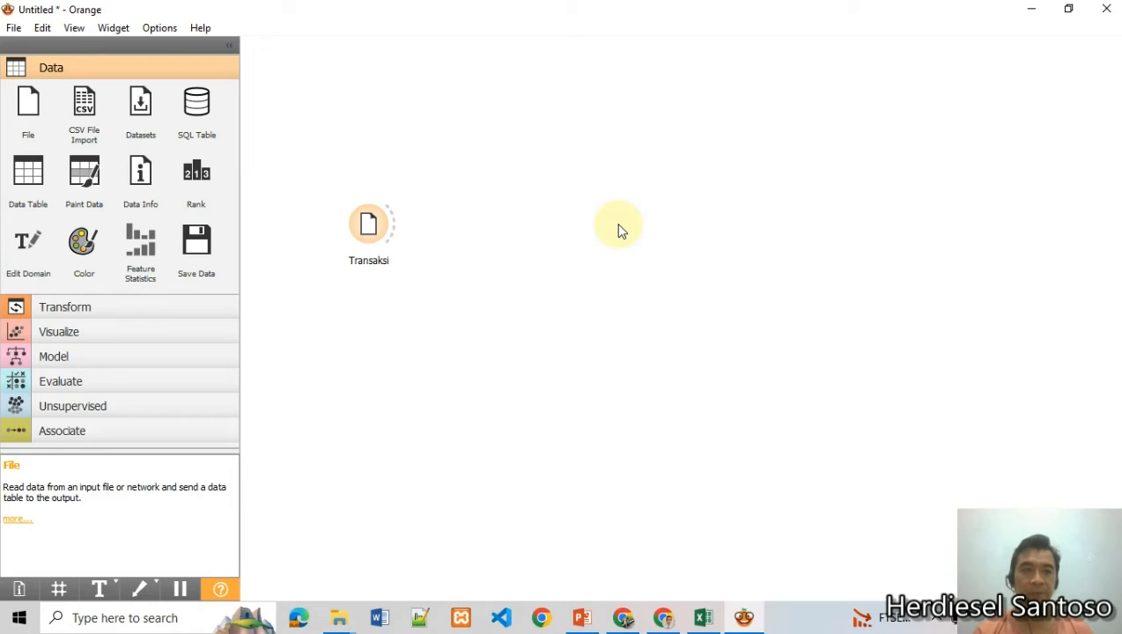
- Add a Data Table widget to the canvas, place it above and beside the Transaksi widget, and rename it Table Transaksi
left_click(15, 180)
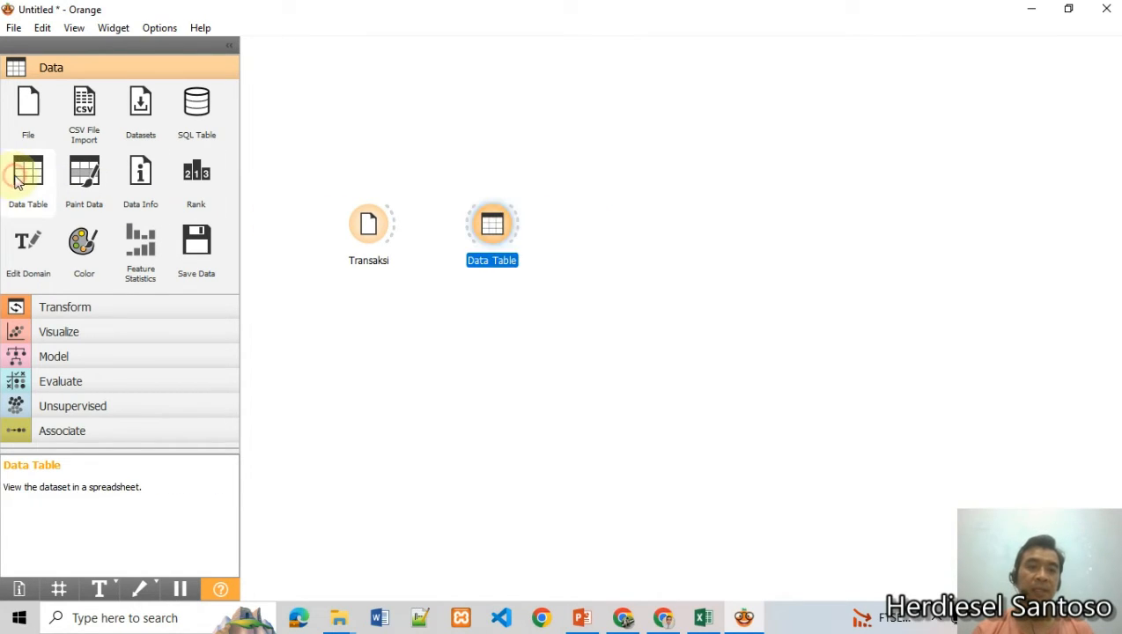
left_click_drag(497, 223, 491, 148)
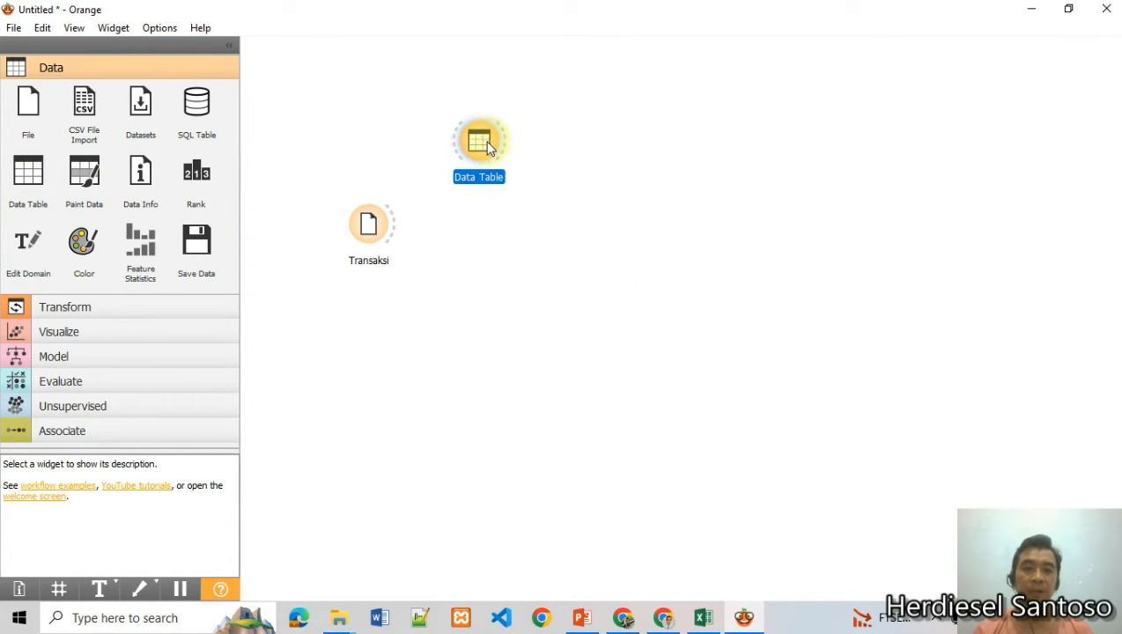
right_click(491, 148)
left_click(525, 182)
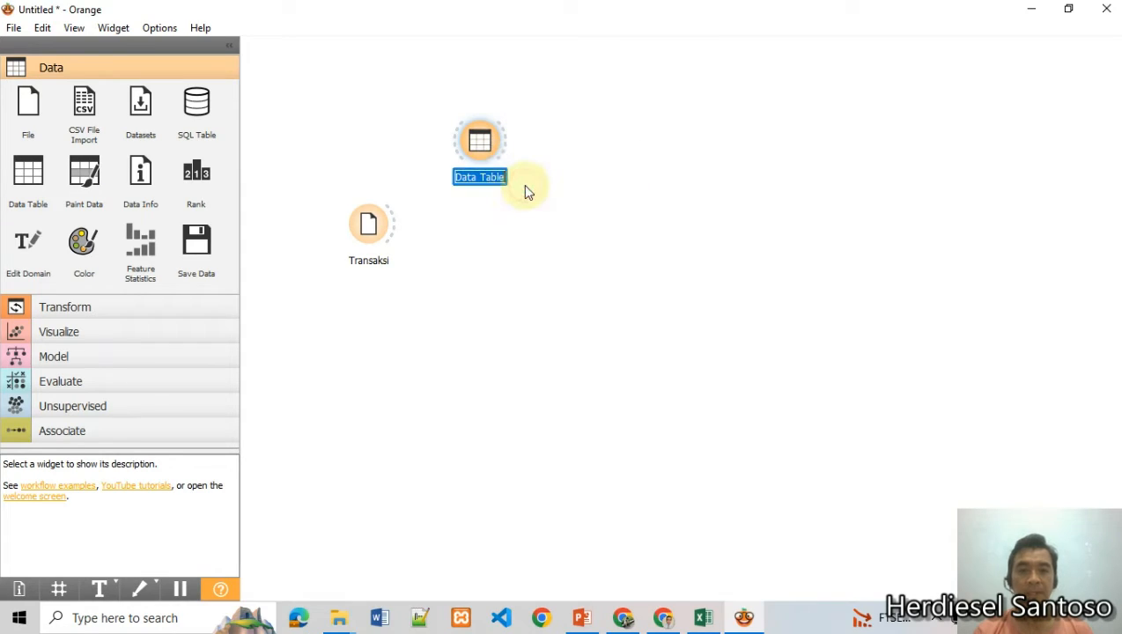
type("Table")
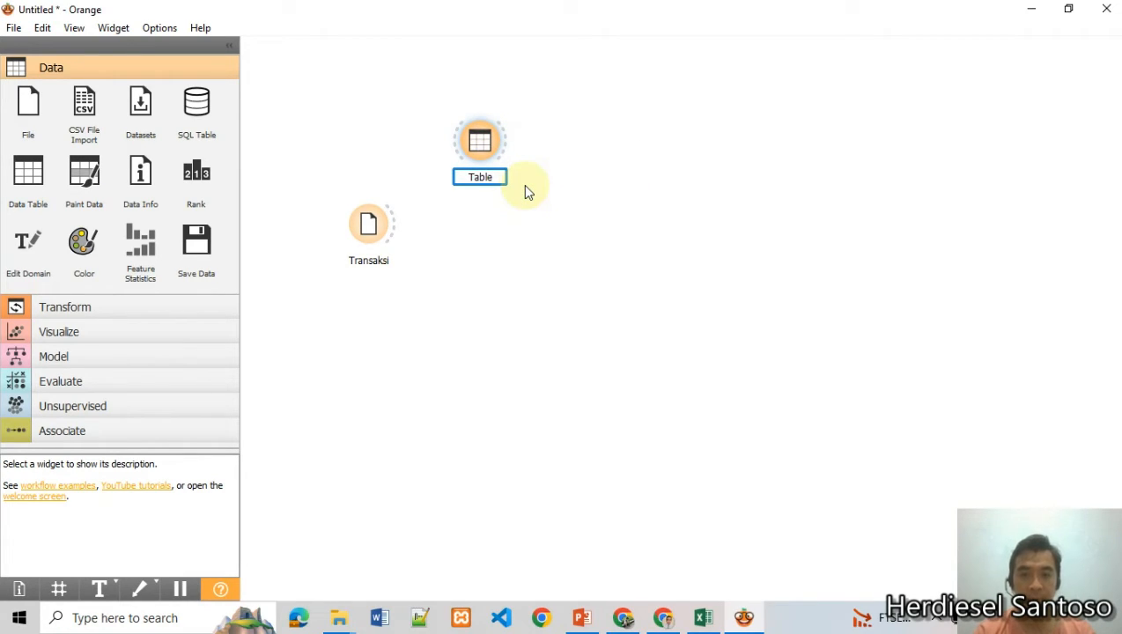
type(" Transaks")
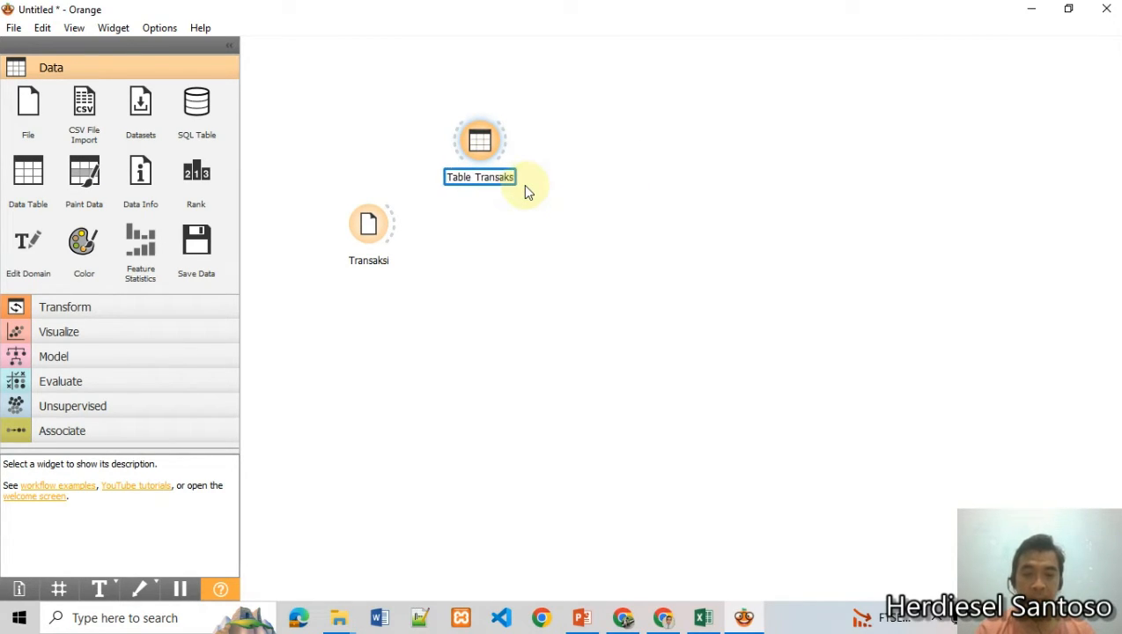
type("i")
key("Return")
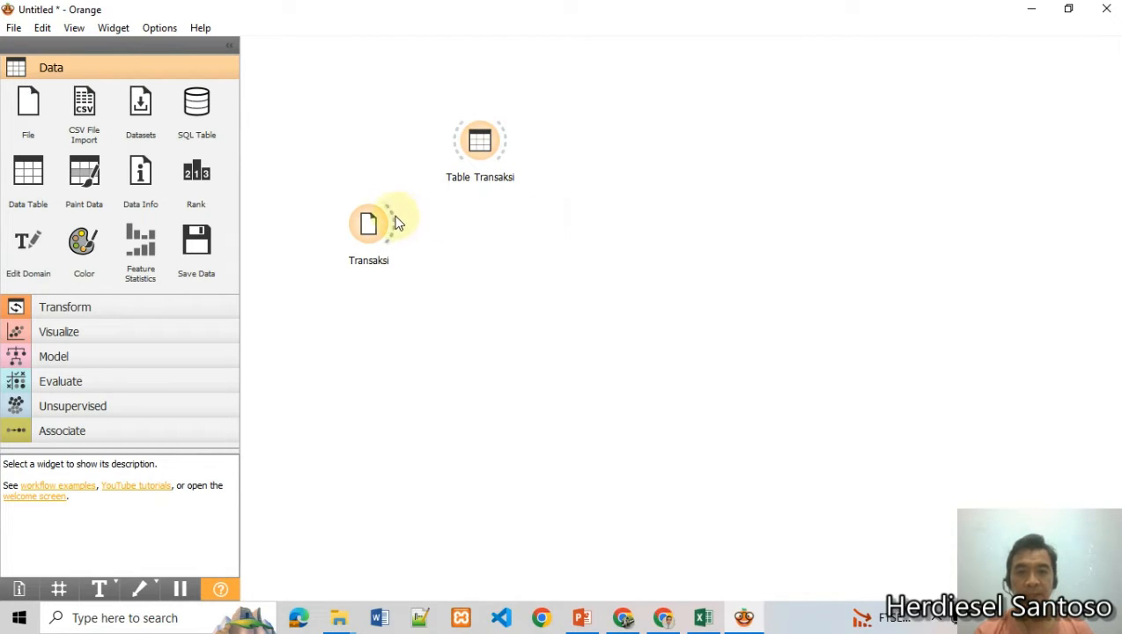
- Connect the Transaksi widget to Table Transaksi, review all item columns in a widened table window, and close it
left_click_drag(396, 222, 476, 142)
left_click(492, 143)
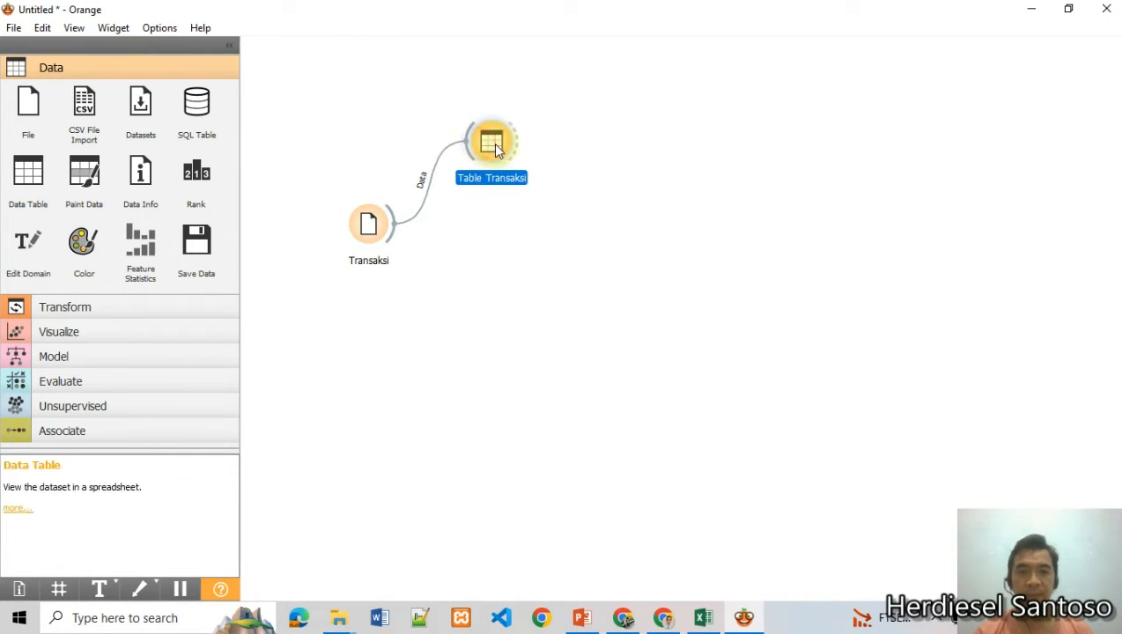
double_click(492, 143)
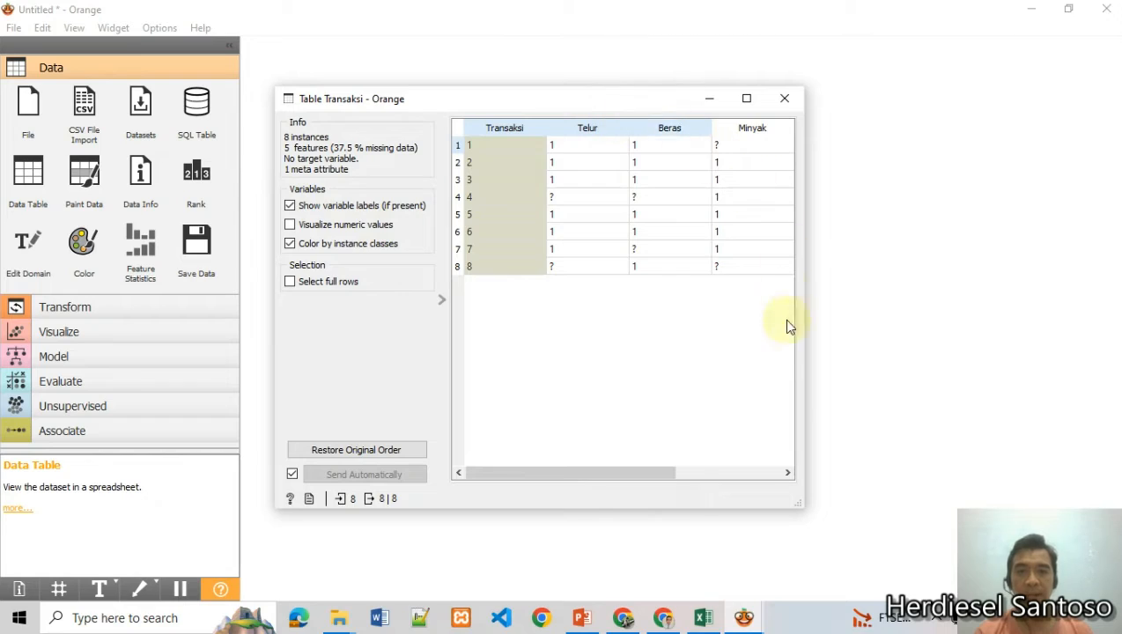
left_click_drag(804, 509, 1092, 451)
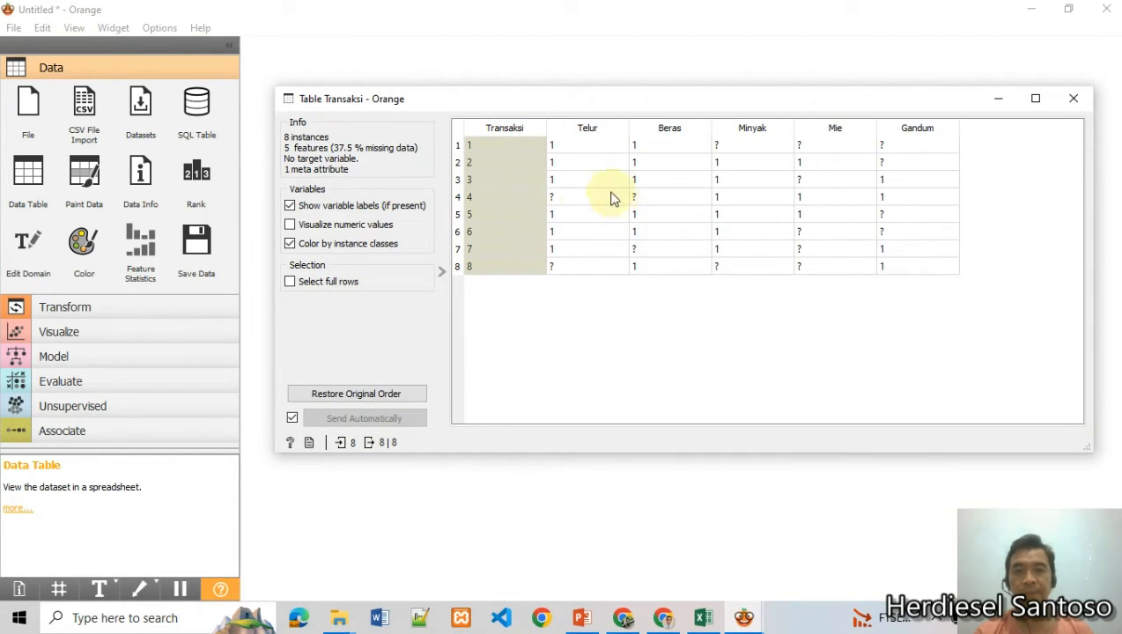
left_click(495, 131)
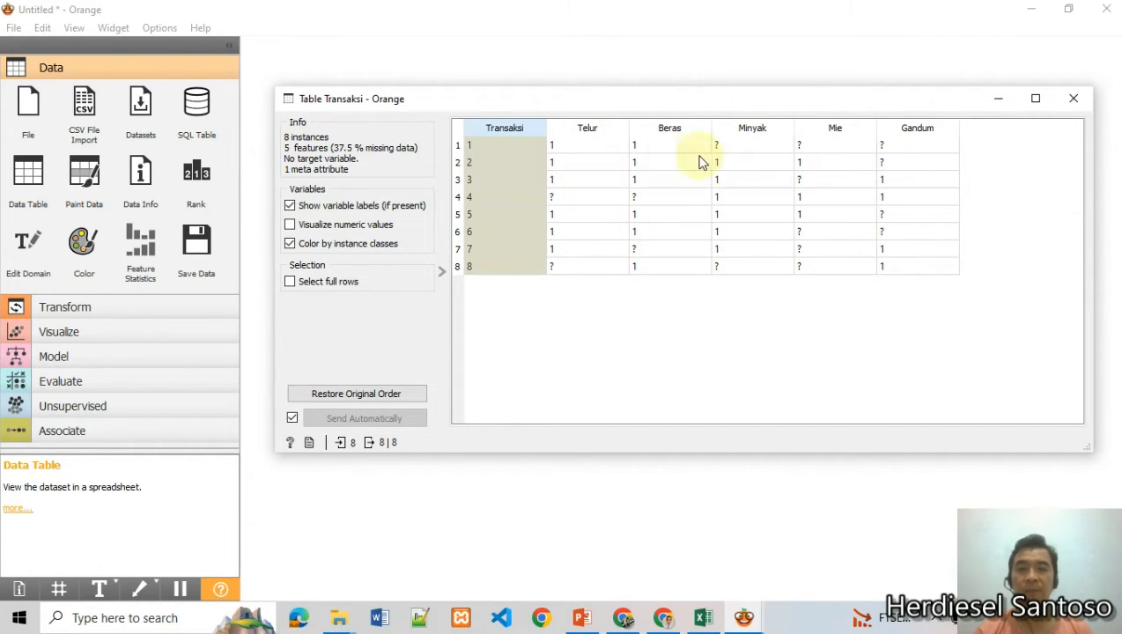
left_click(1074, 97)
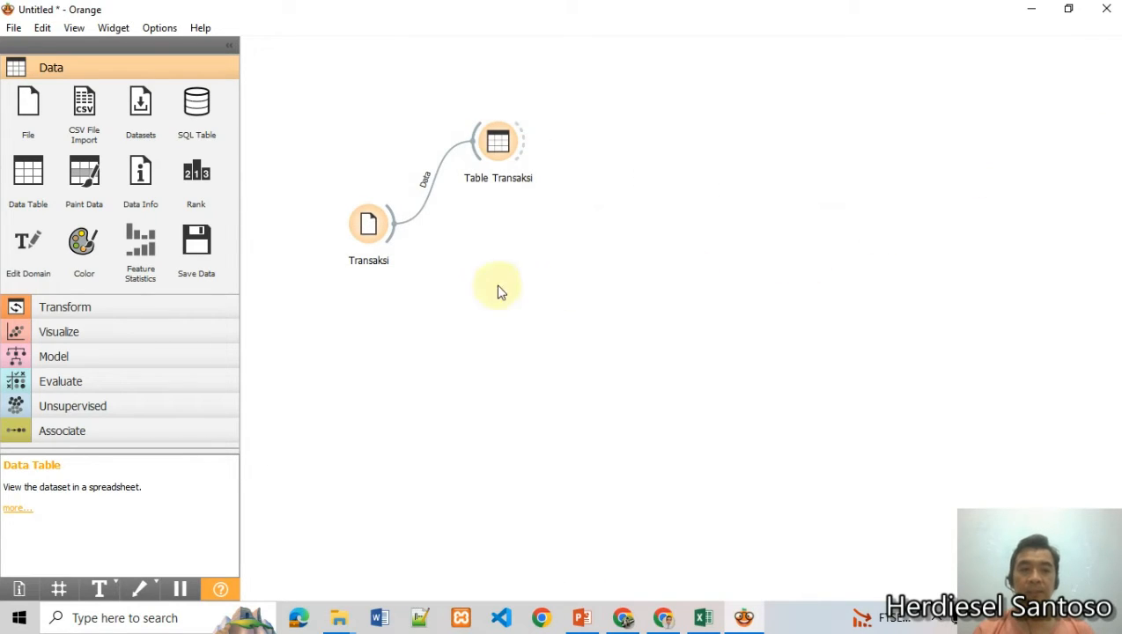
- Add a Frequent Itemsets widget below Table Transaksi and connect the Transaksi widget to it
left_click(123, 432)
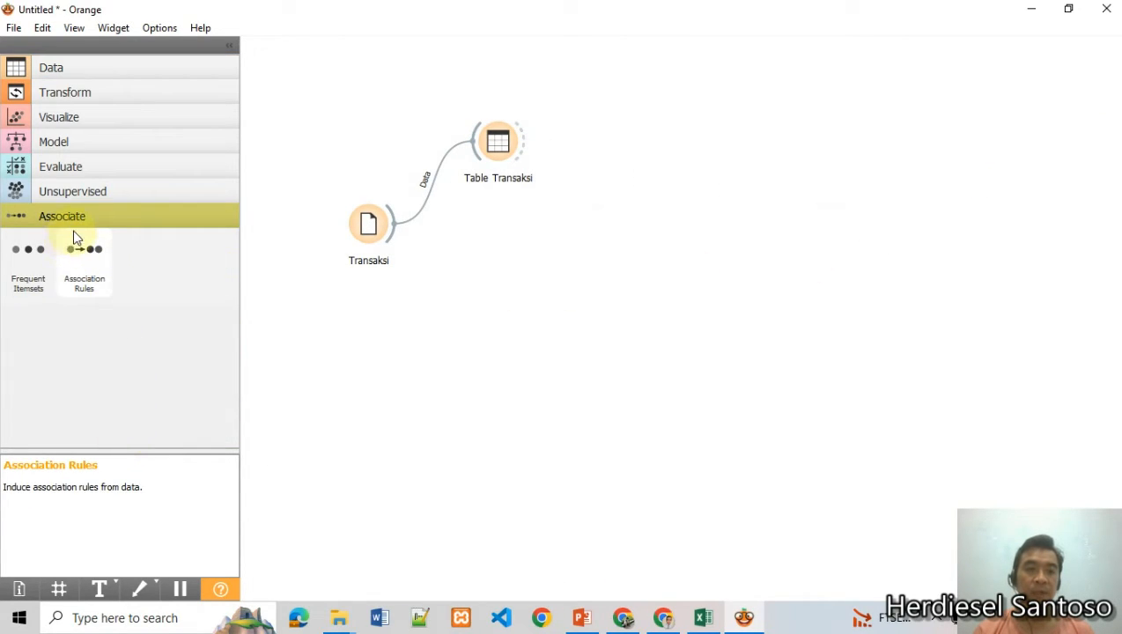
left_click(29, 250)
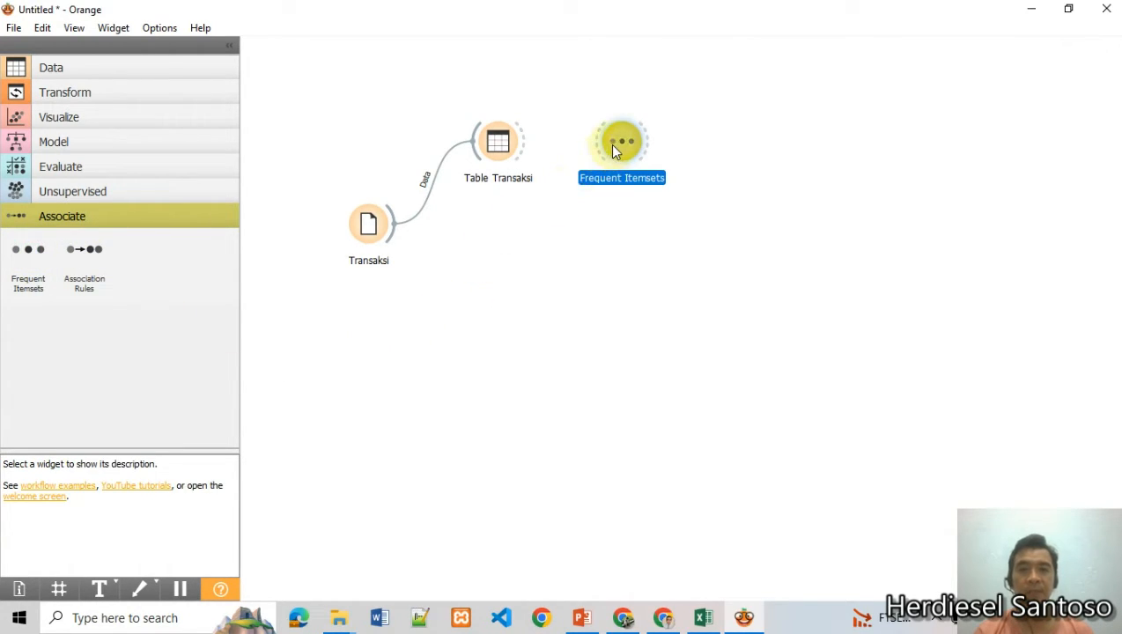
left_click_drag(609, 145, 489, 265)
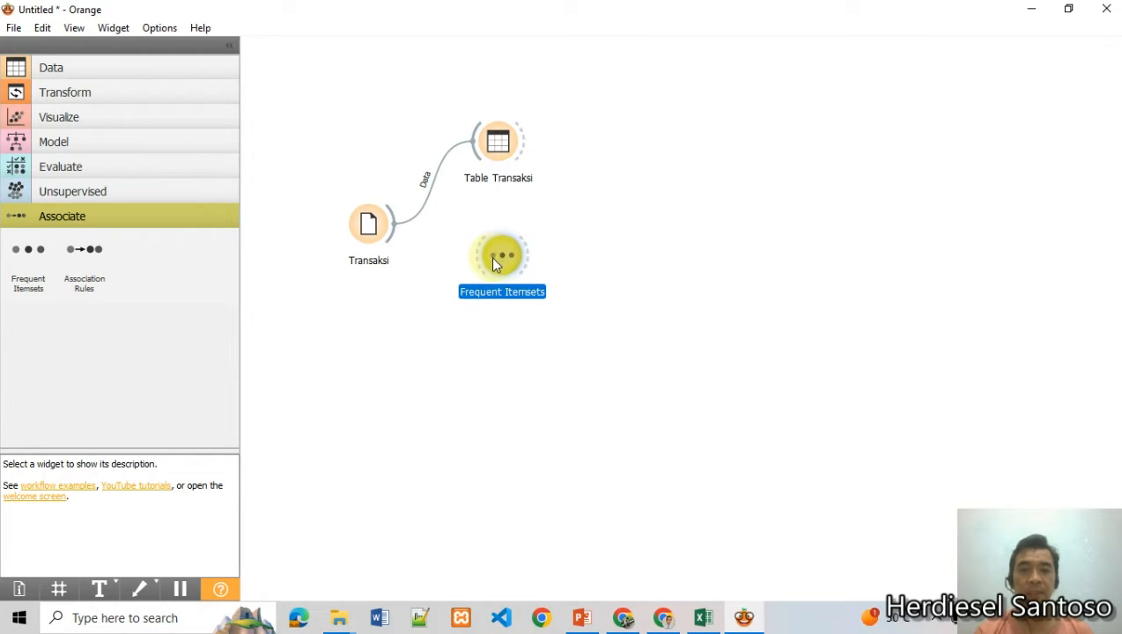
left_click_drag(386, 235, 480, 273)
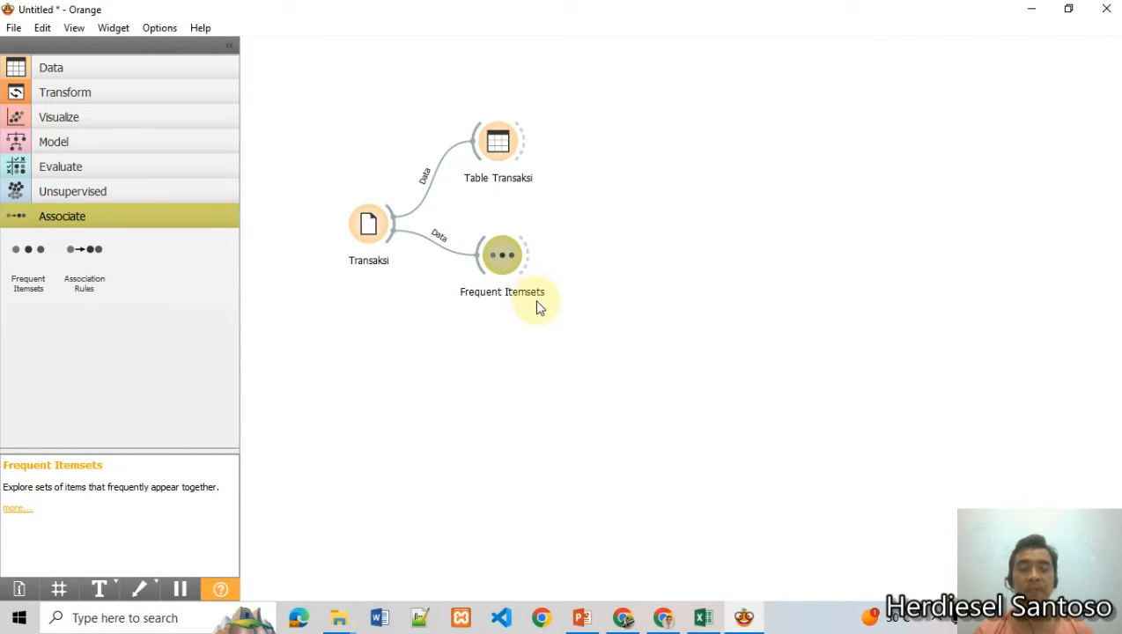
- Open the Frequent Itemsets widget in a maximized window and compare the itemsets at 10% and 30% minimal support
double_click(502, 256)
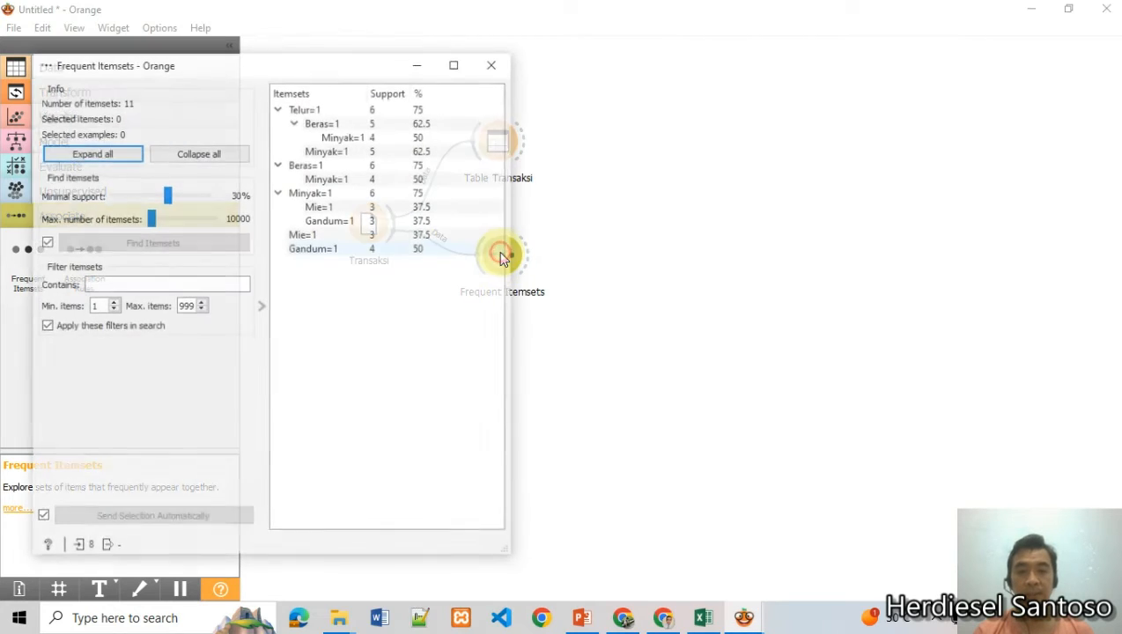
left_click_drag(311, 67, 584, 78)
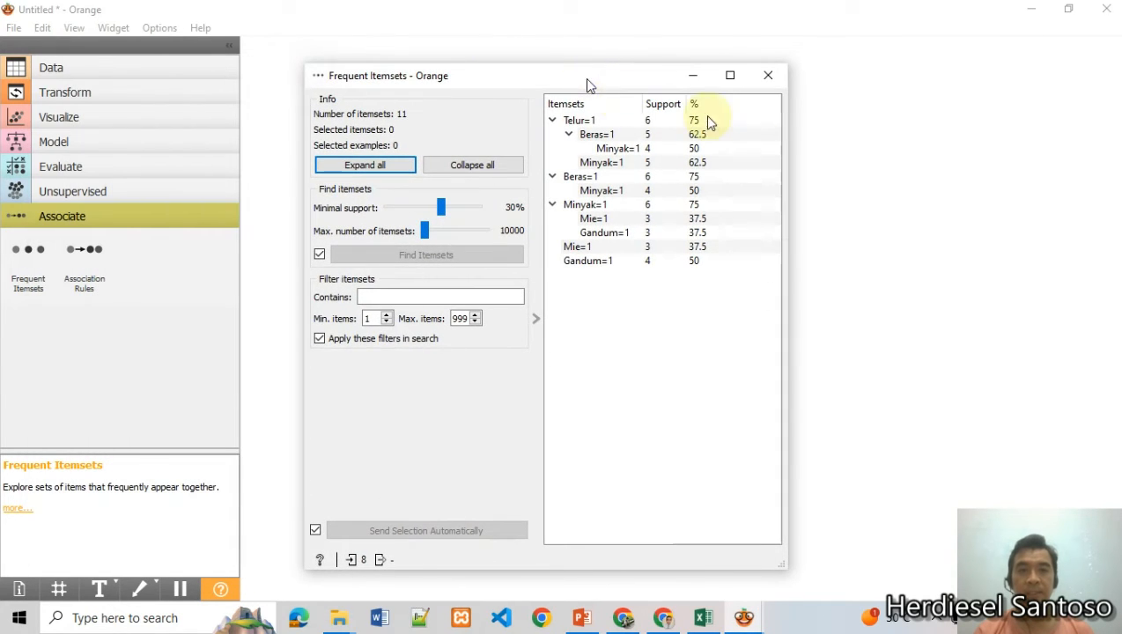
left_click(739, 76)
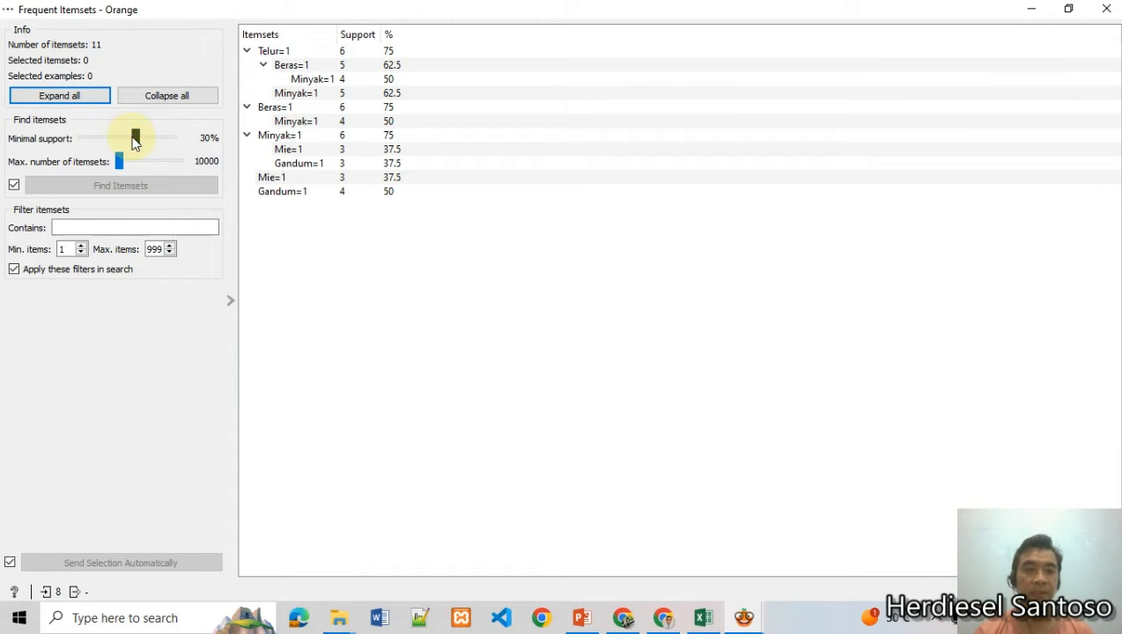
left_click_drag(130, 137, 123, 139)
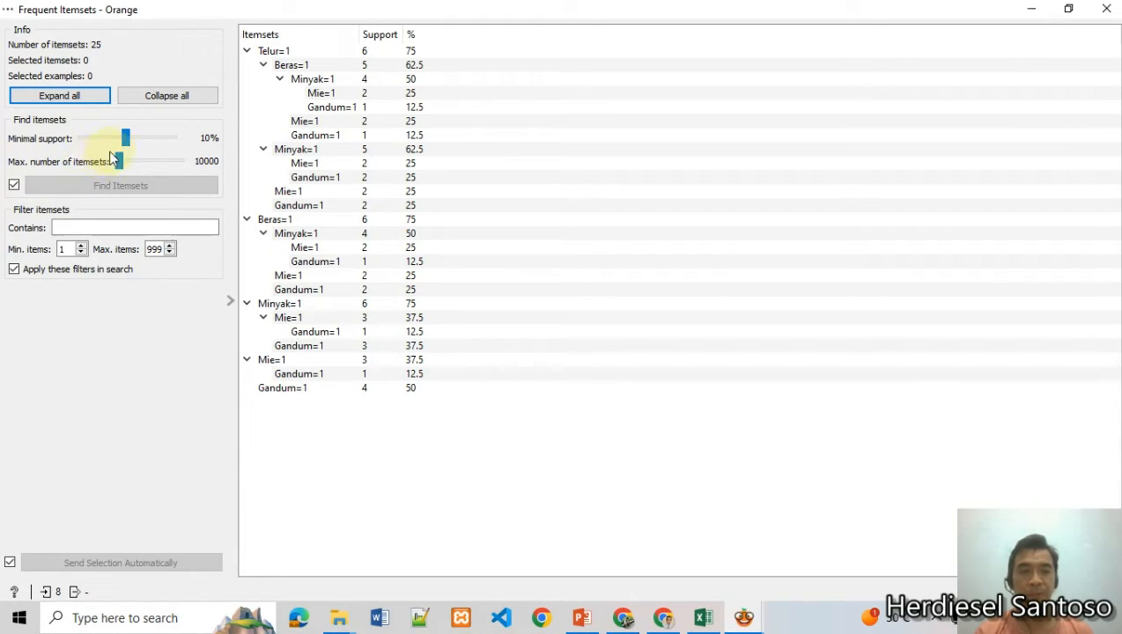
left_click_drag(124, 141, 135, 141)
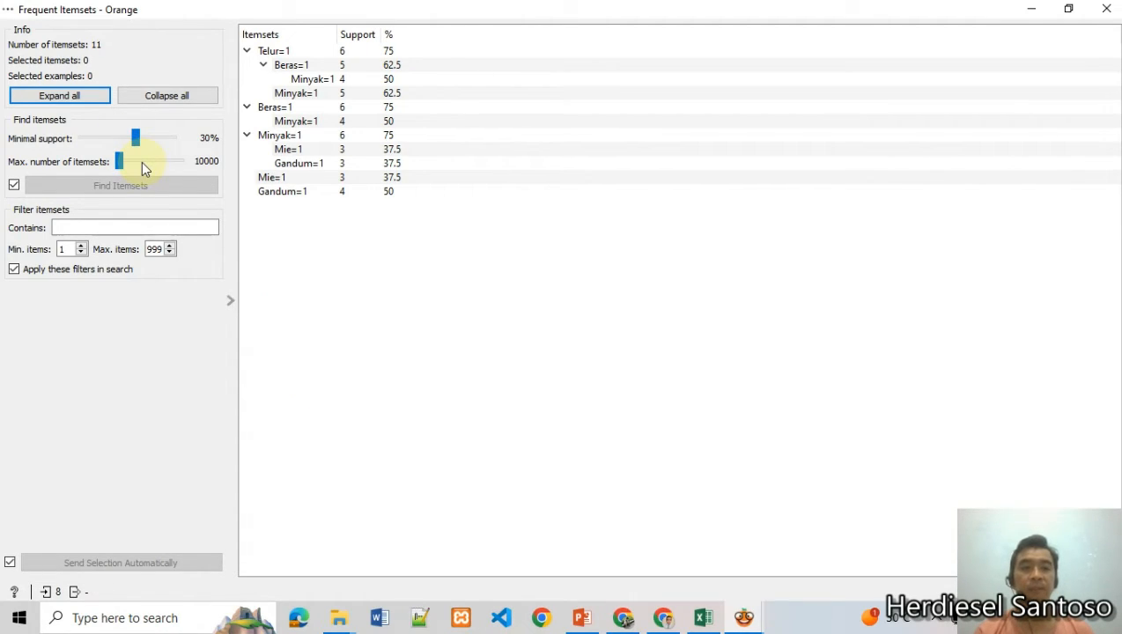
- Try finding the itemsets manually with automatic search switched off, and switch automatic search back on
left_click(14, 185)
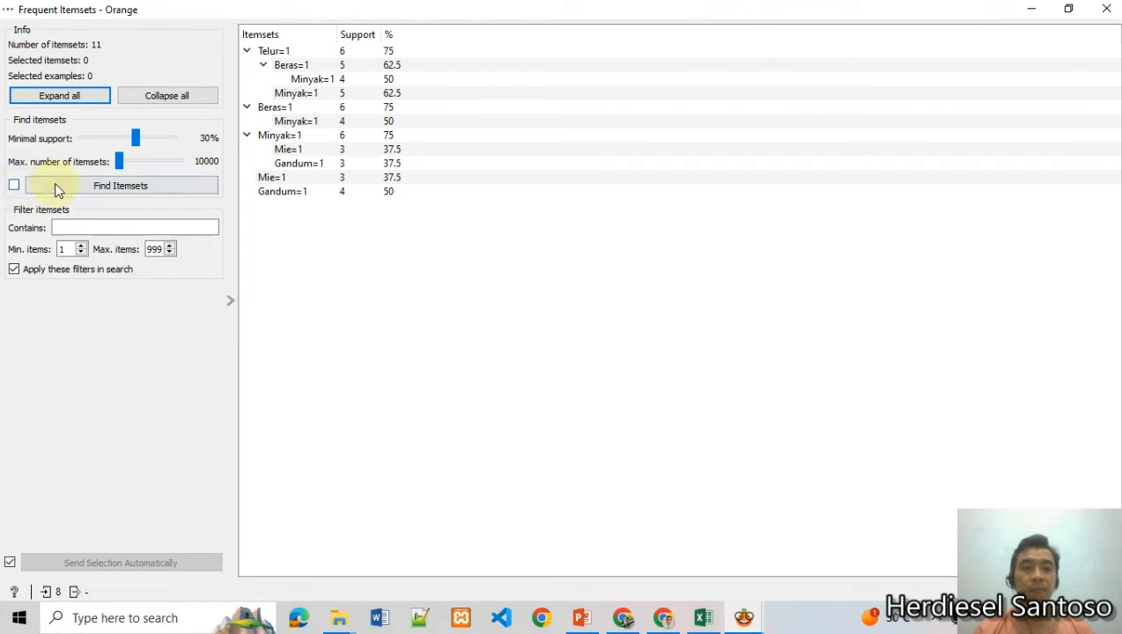
left_click(14, 184)
left_click(14, 186)
left_click(123, 196)
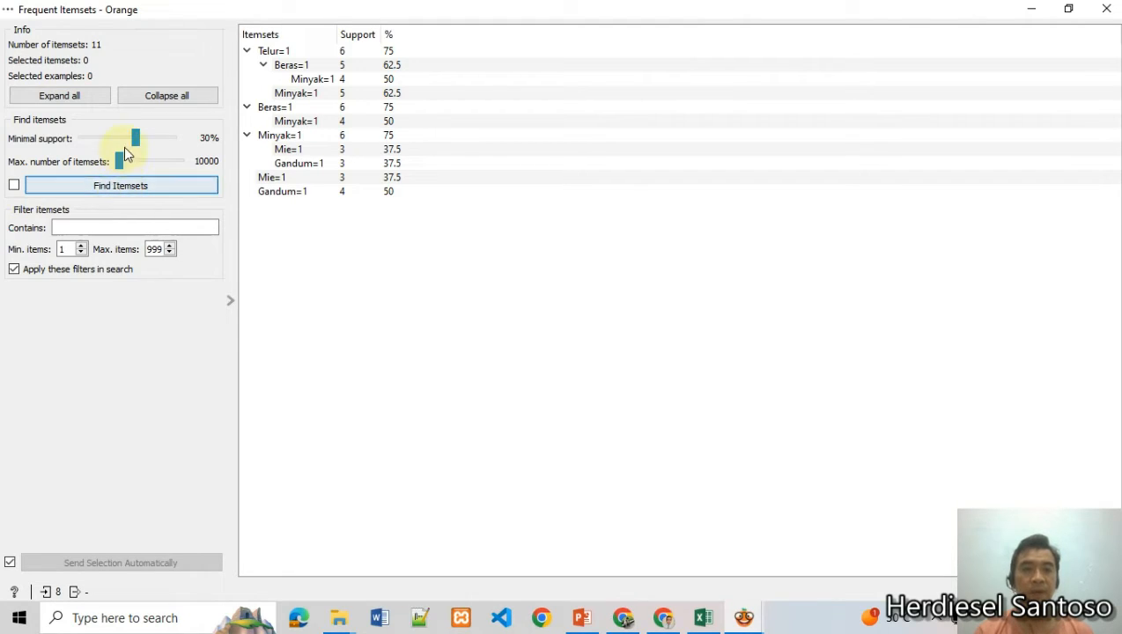
left_click(13, 184)
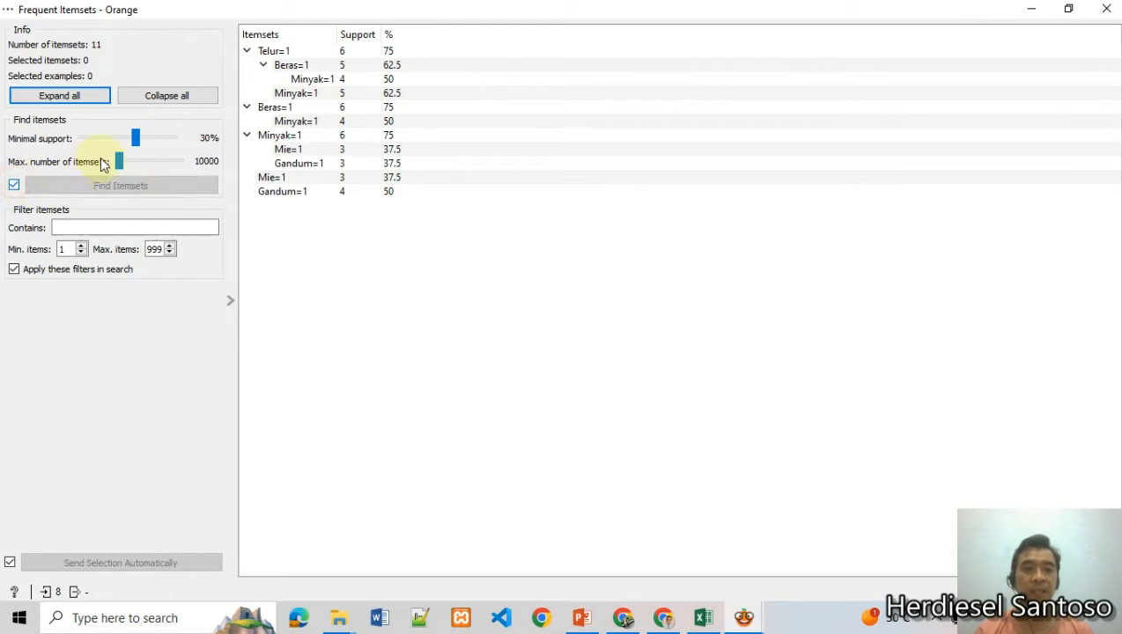
- Try minimal support values of 20%, 45% and 9% to compare the resulting itemsets
scroll(137, 139, "down", 3)
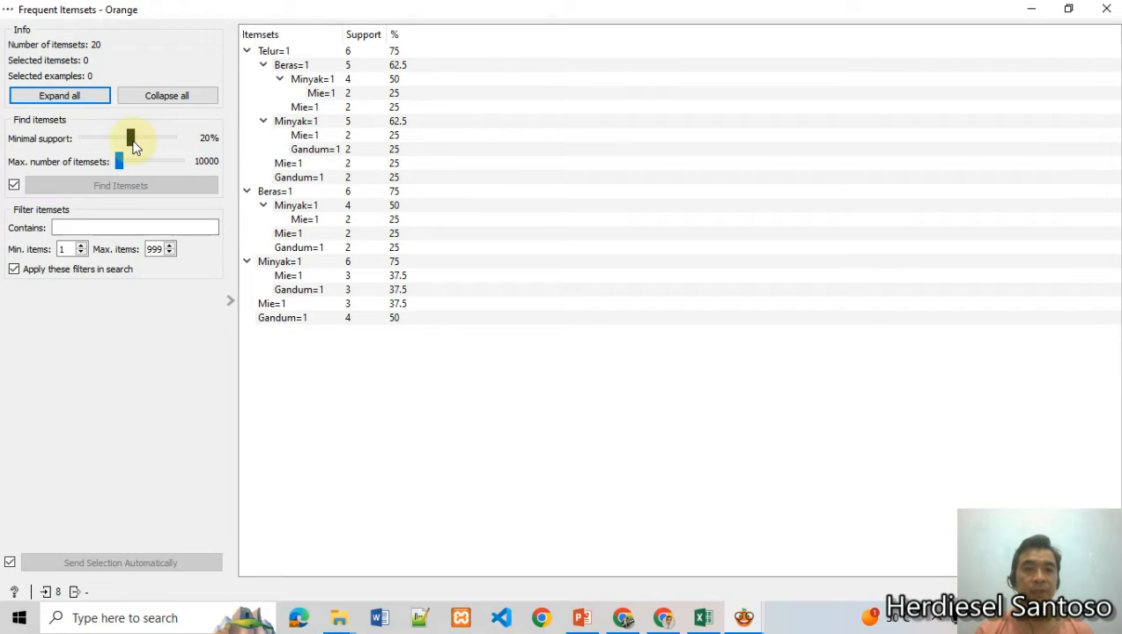
left_click_drag(133, 142, 147, 142)
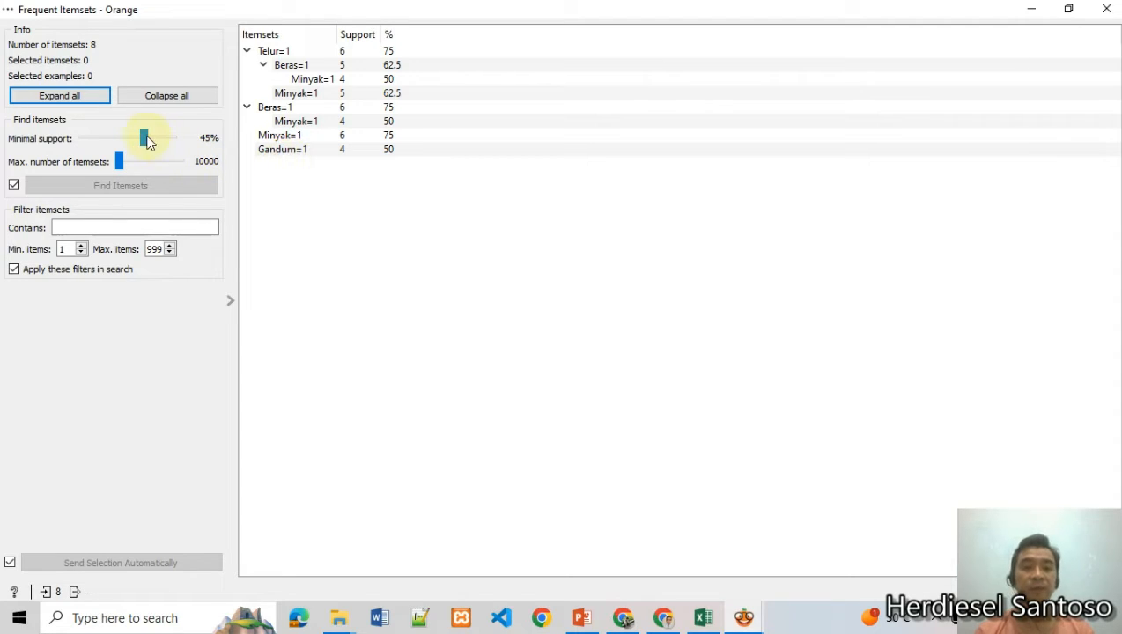
left_click_drag(144, 138, 121, 143)
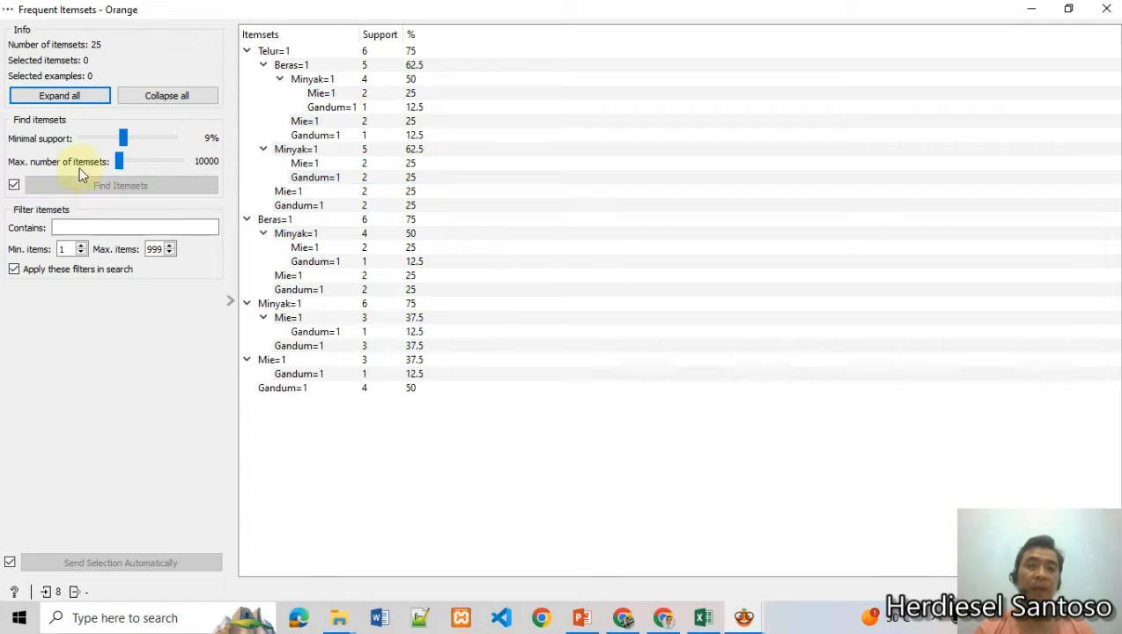
- With automatic search temporarily off, set the minimal support to 30% and find the itemsets manually
left_click(12, 186)
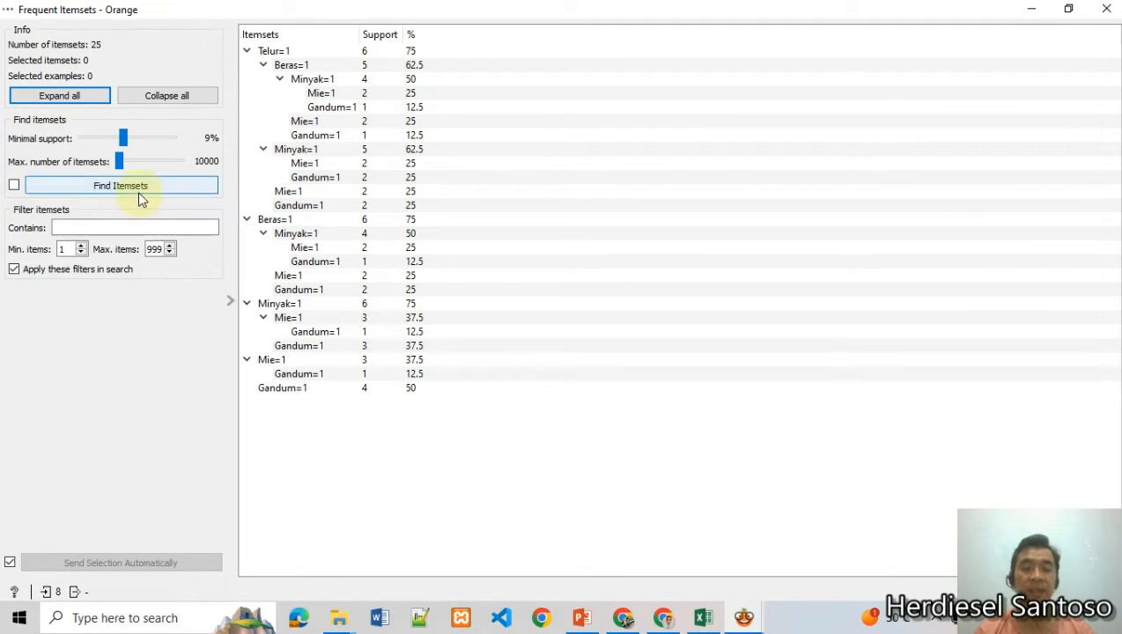
left_click(138, 195)
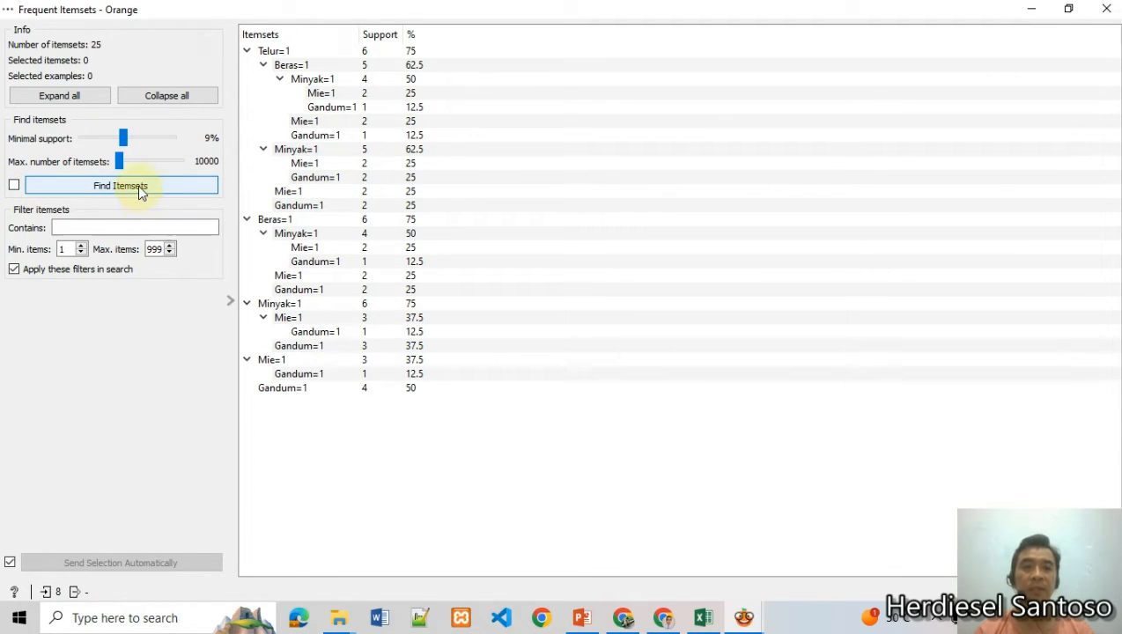
left_click(138, 185)
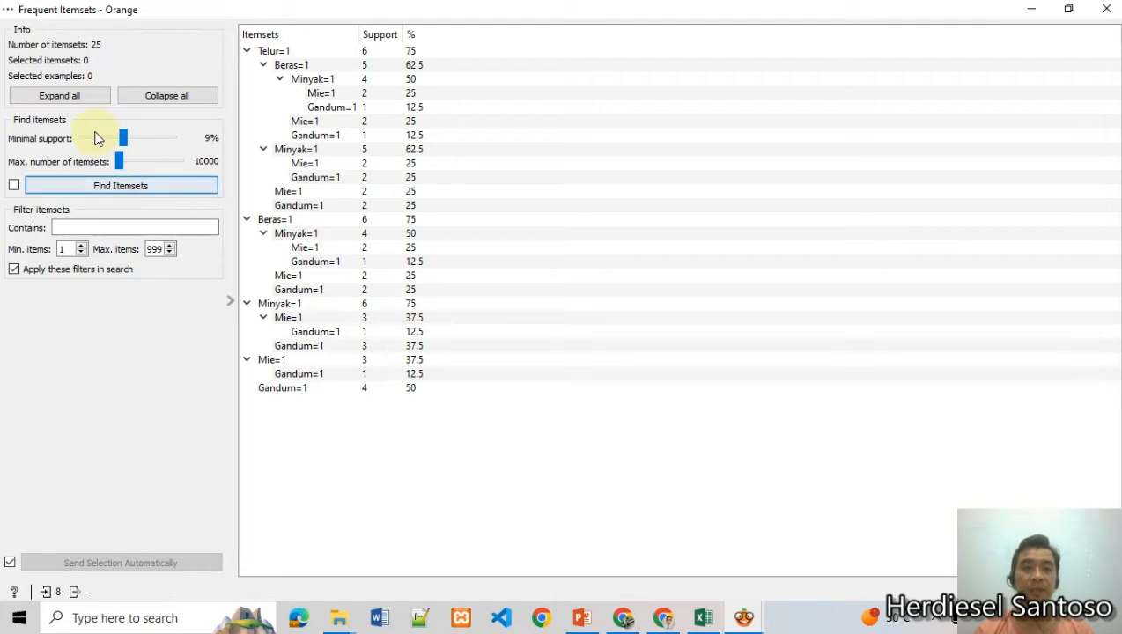
left_click_drag(123, 137, 135, 136)
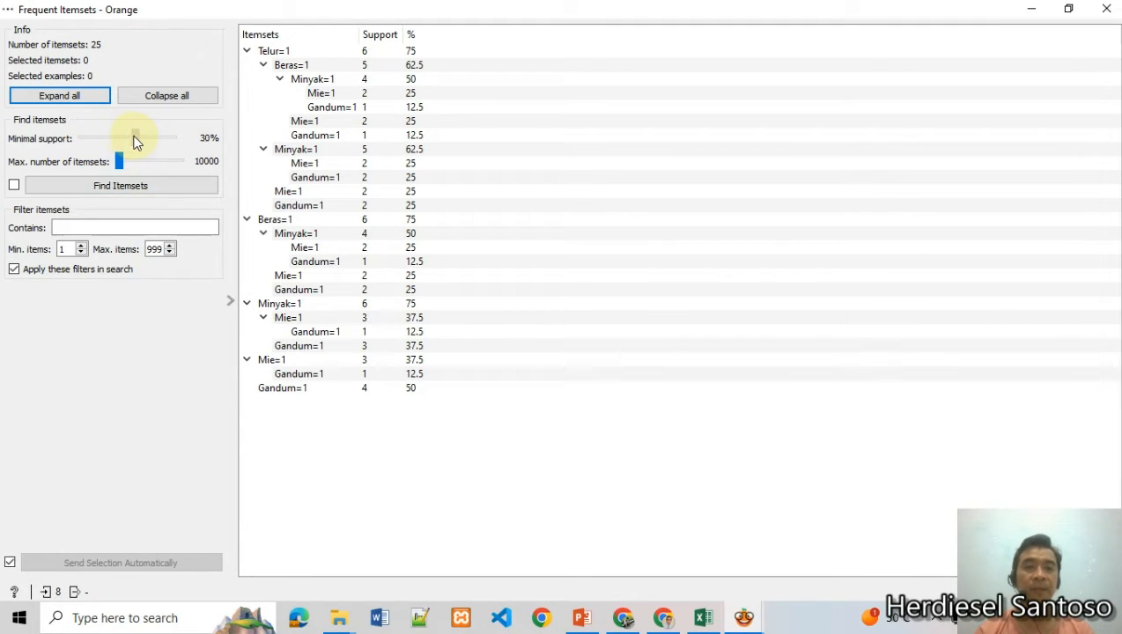
left_click(35, 187)
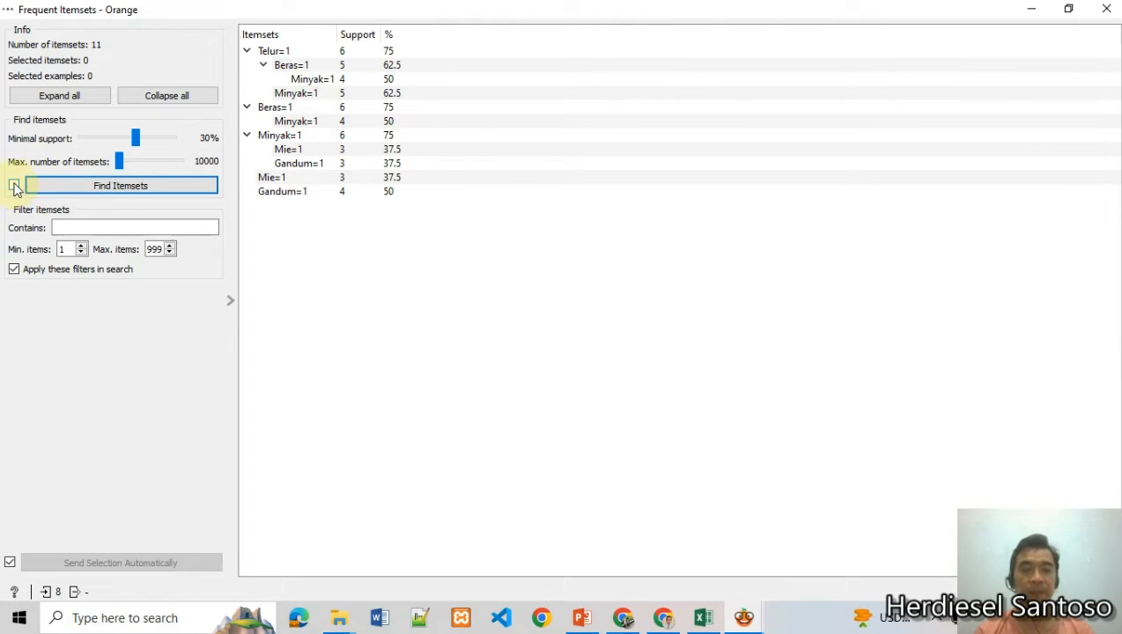
left_click(14, 185)
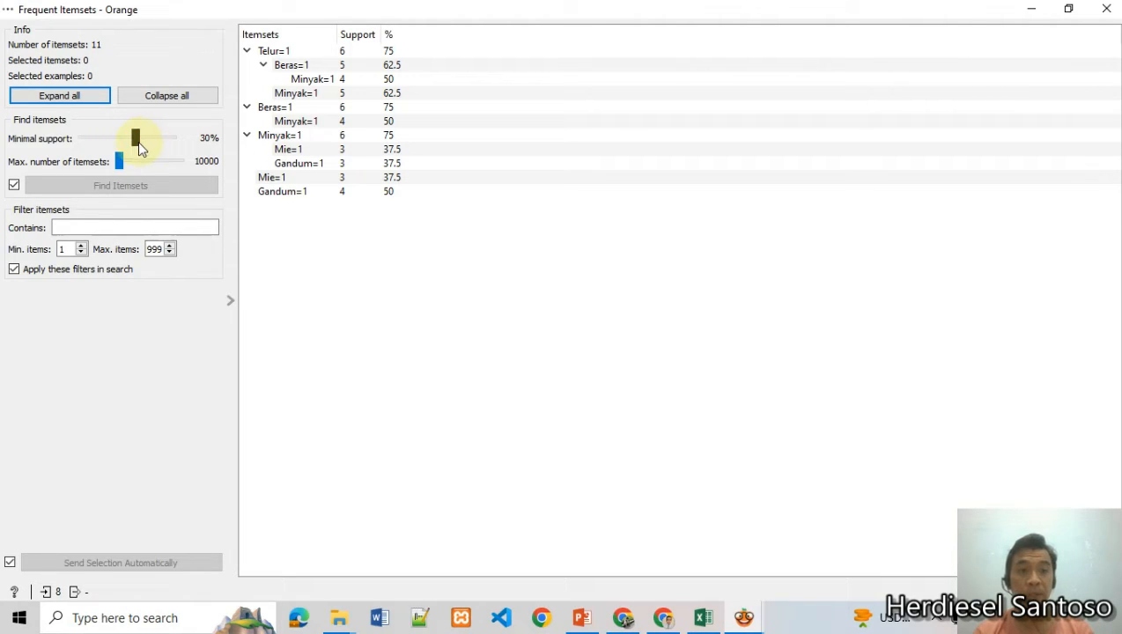
- Try a minimal support of 50% for the itemsets and return it to 30%
mouse_move(136, 139)
left_mouse_down()
mouse_move(120, 147)
mouse_move(147, 153)
left_mouse_up()
left_click_drag(148, 147, 148, 139)
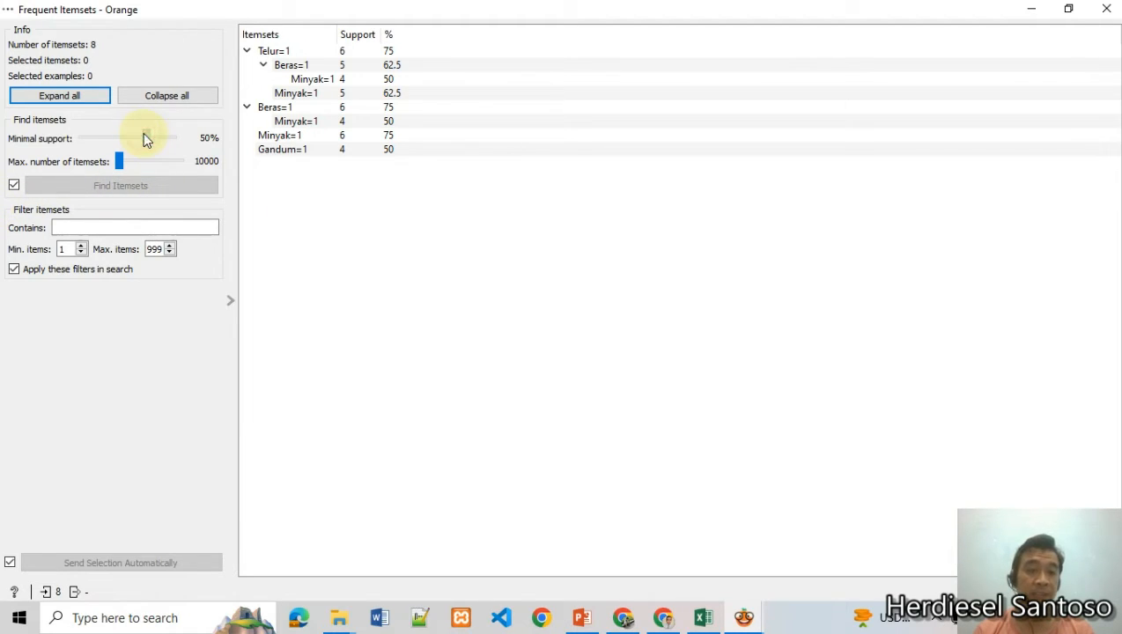
left_click_drag(141, 137, 136, 138)
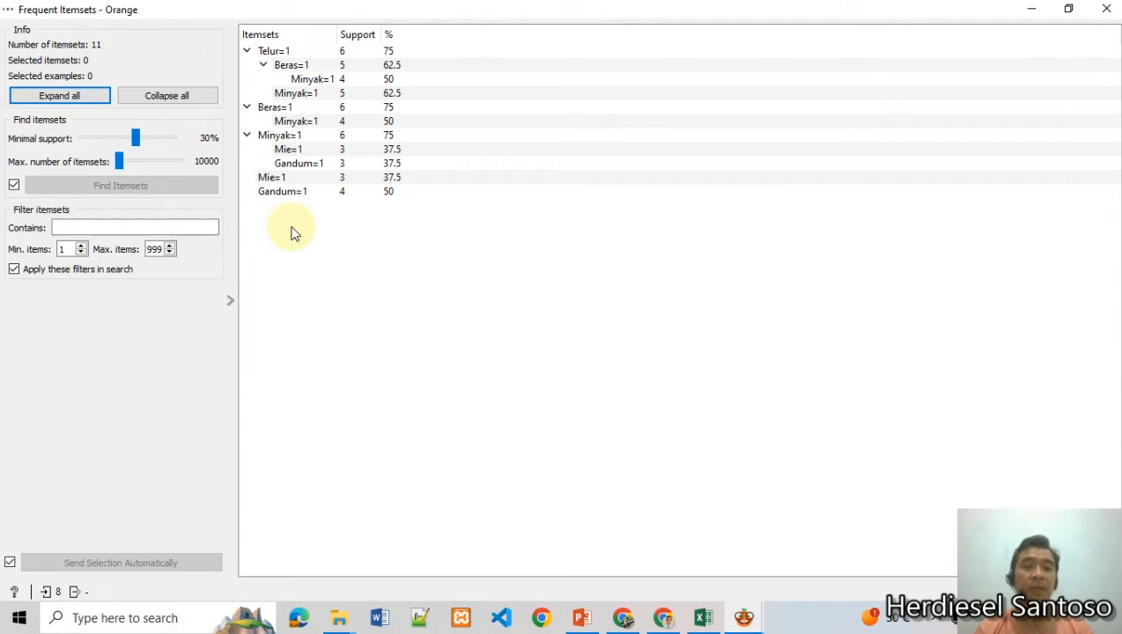
- Filter the frequent itemsets to those containing Telur
left_click(95, 224)
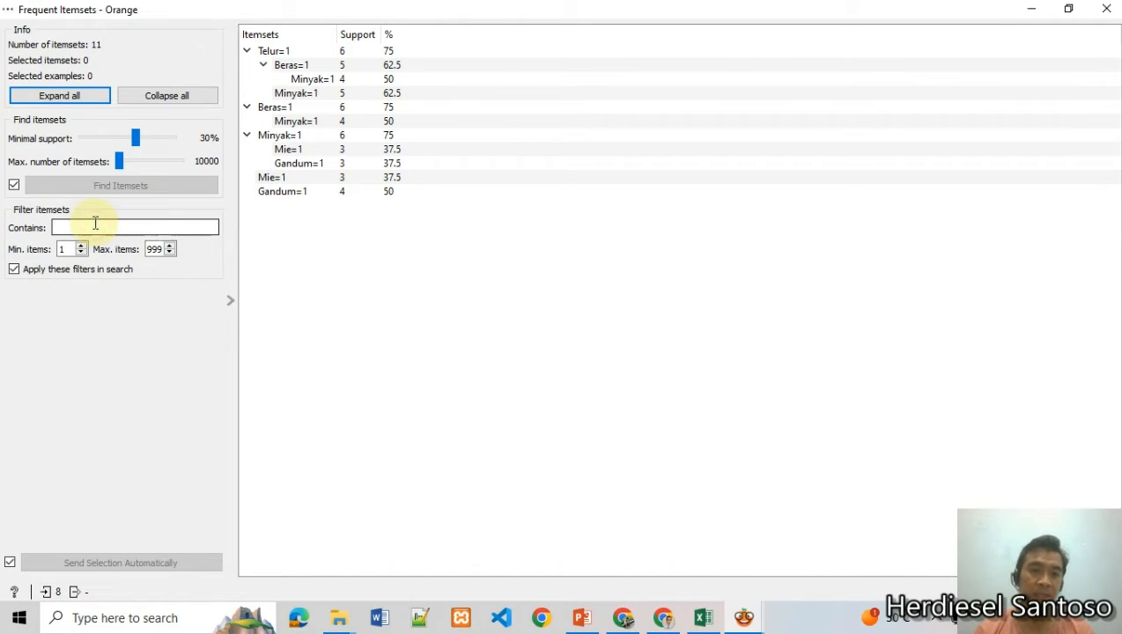
type("Telur")
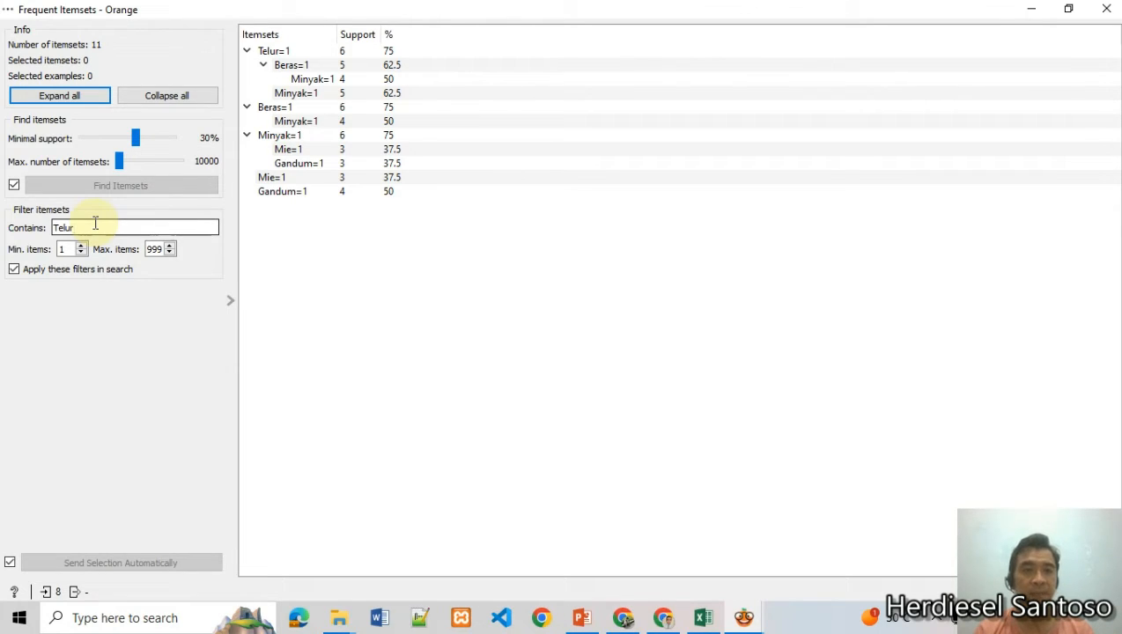
key("Return")
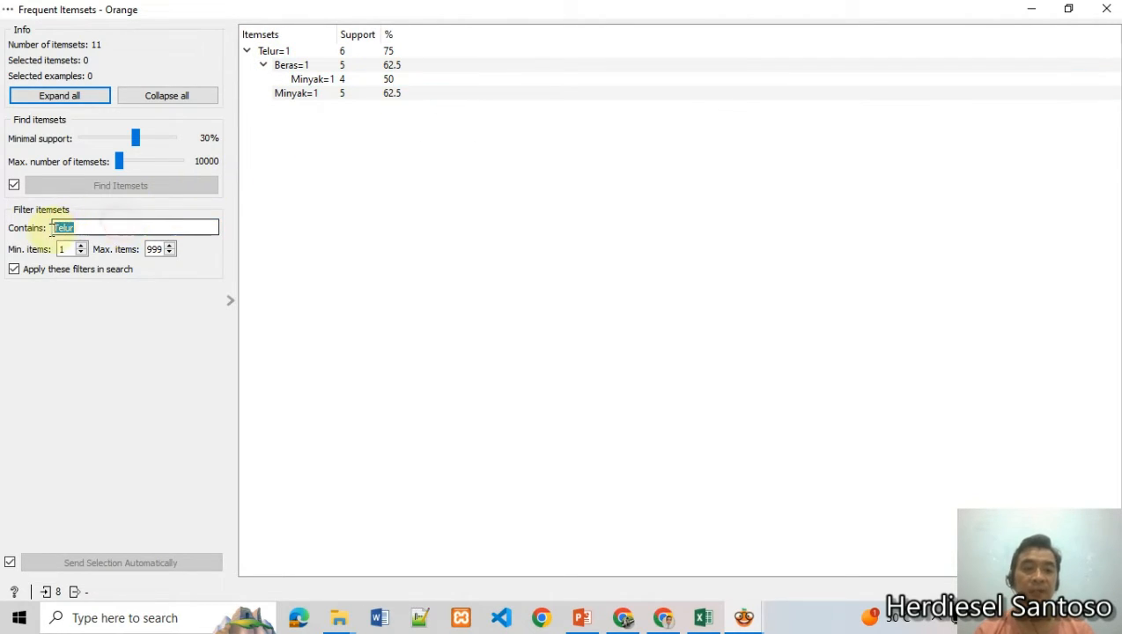
- Filter the itemsets to those containing Mie, select the single-item Mie=1 itemset and close the Frequent Itemsets window
type("Mie")
key("Return")
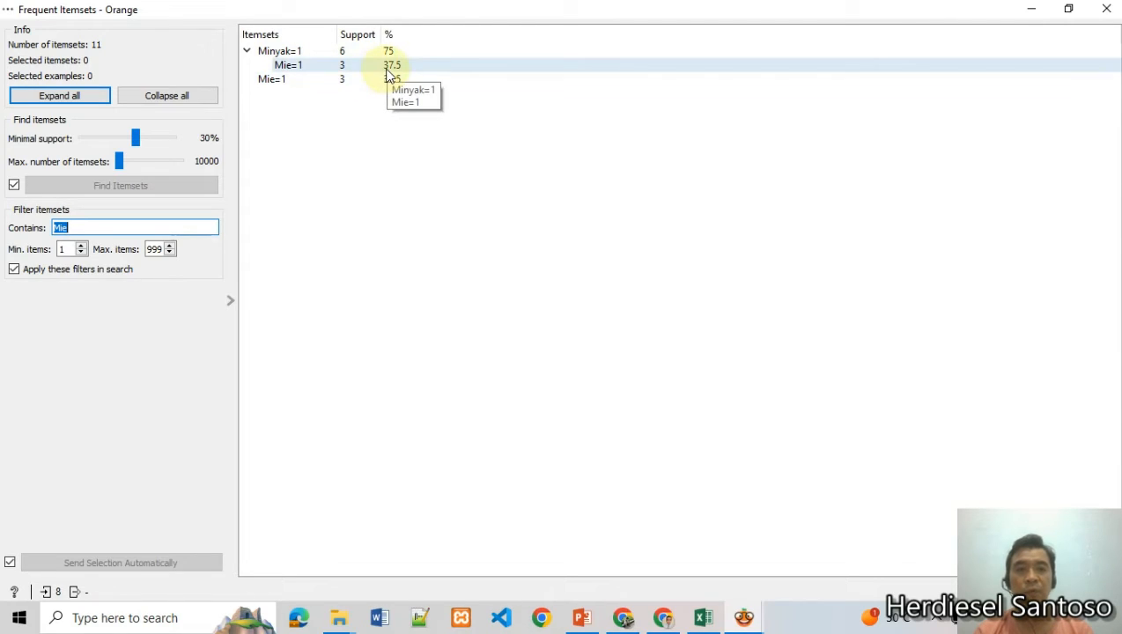
left_click(275, 80)
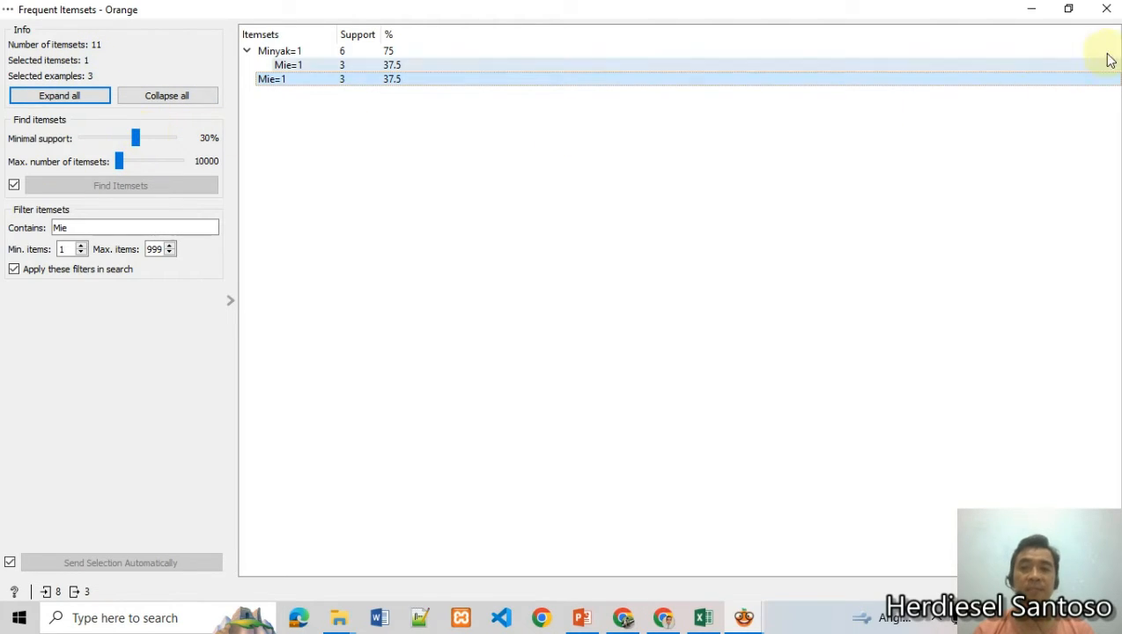
left_click(1106, 9)
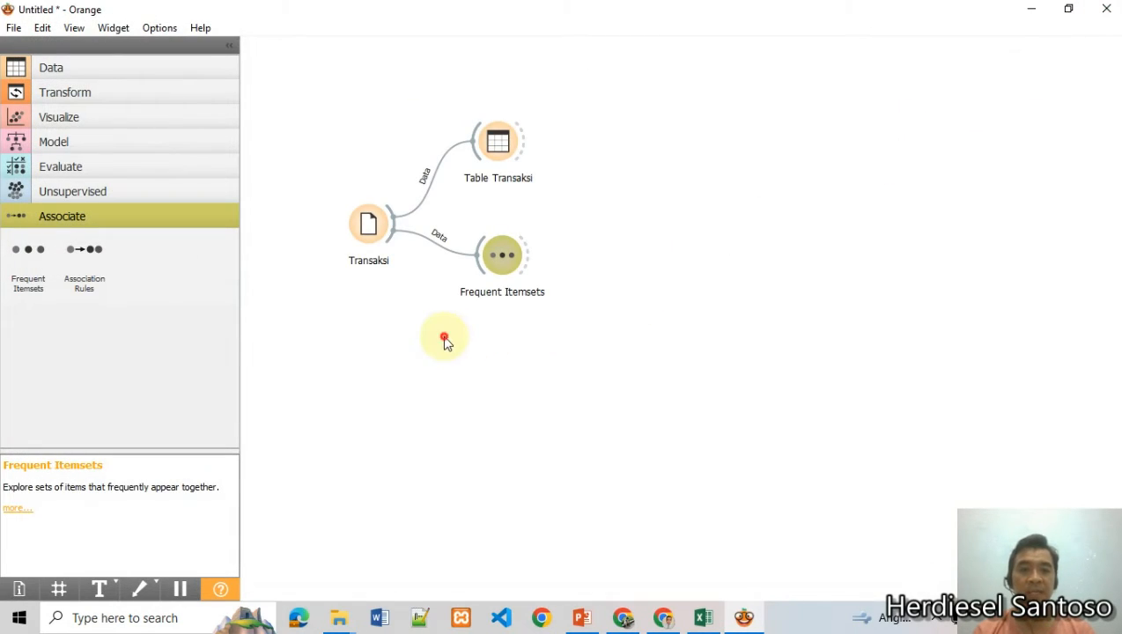
- Add an Association Rules widget below Frequent Itemsets and feed it the data from the Transaksi widget
left_click(87, 252)
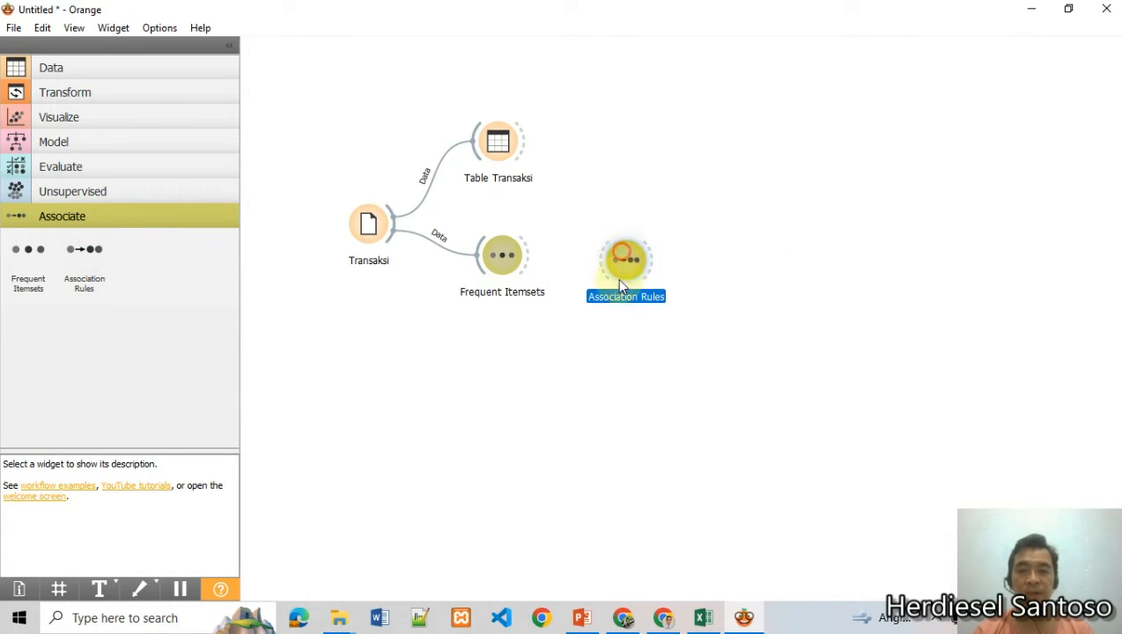
left_click_drag(620, 280, 508, 346)
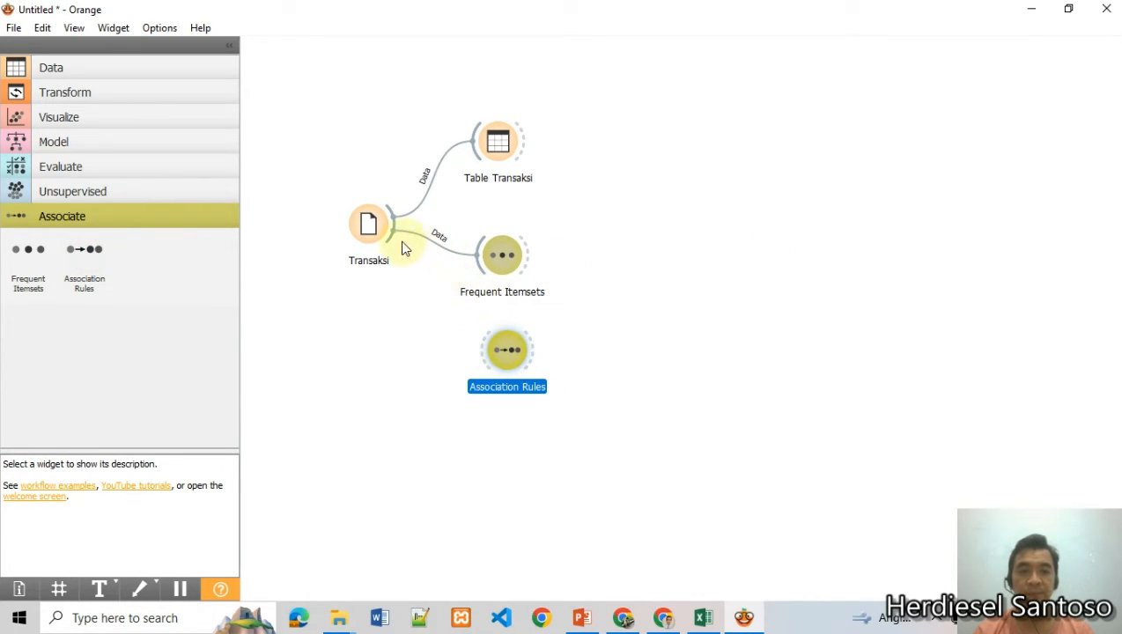
left_click_drag(392, 243, 493, 352)
- Open the Association Rules widget and find rules with 30% minimum support and 50% minimum confidence
double_click(509, 353)
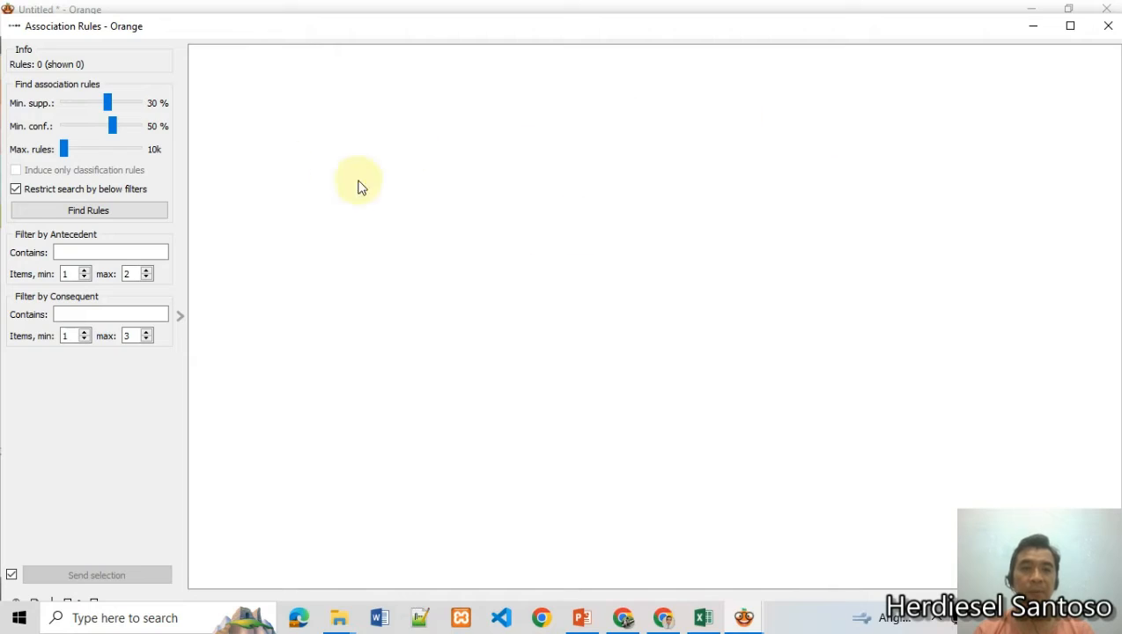
left_click_drag(107, 108, 106, 110)
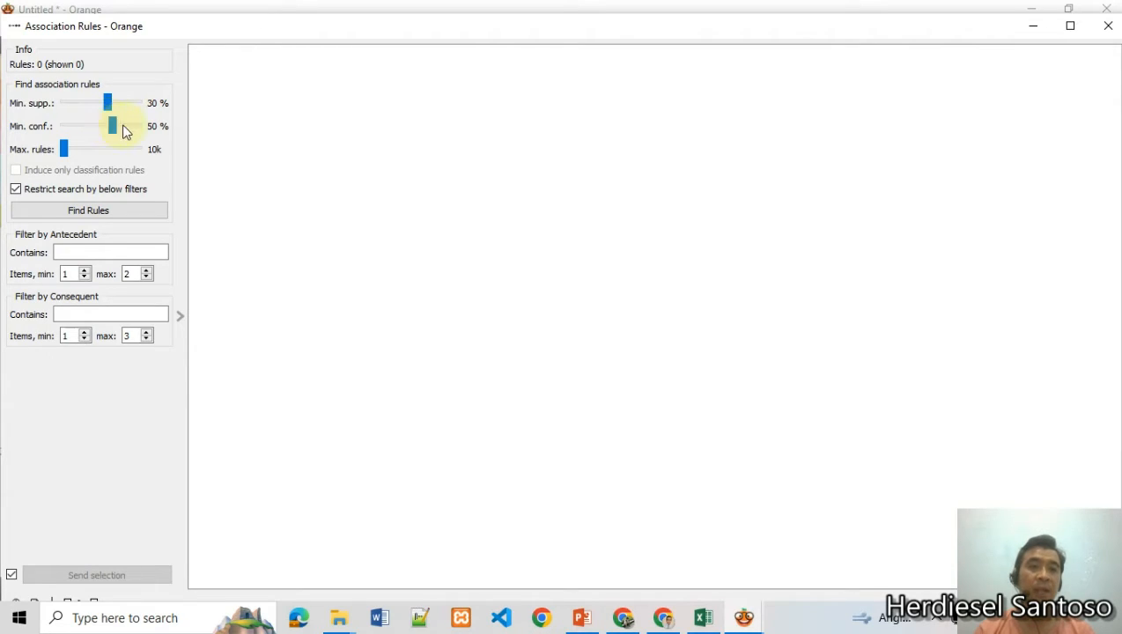
left_click(90, 209)
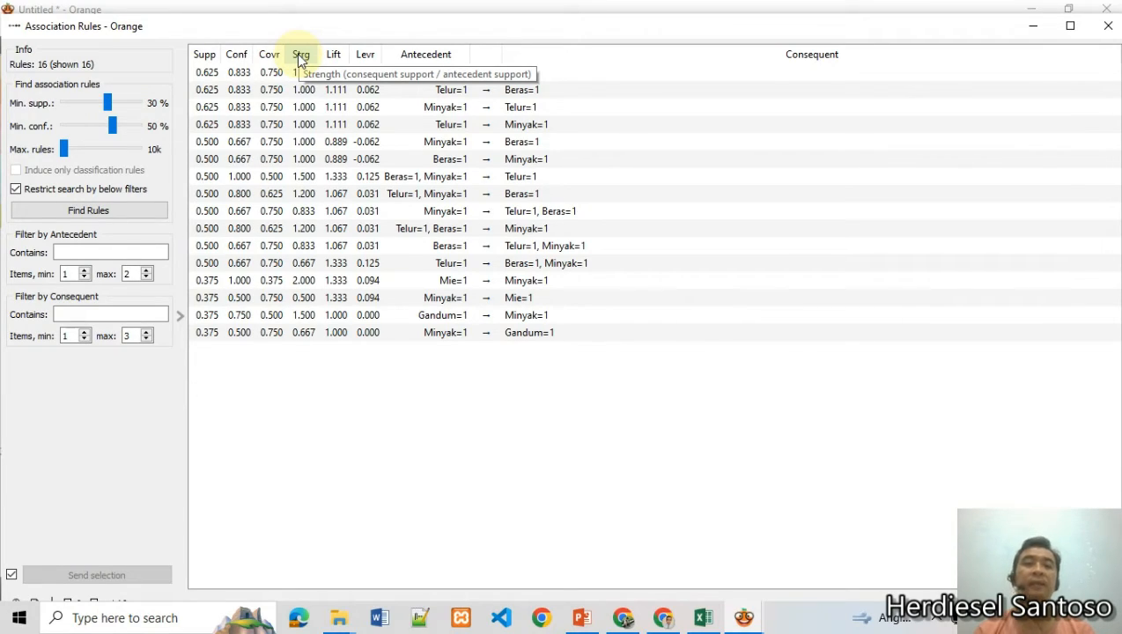
- Examine the confidence and lift of the rules that combine Beras, Minyak and Telur
left_click(282, 176)
left_click(335, 196)
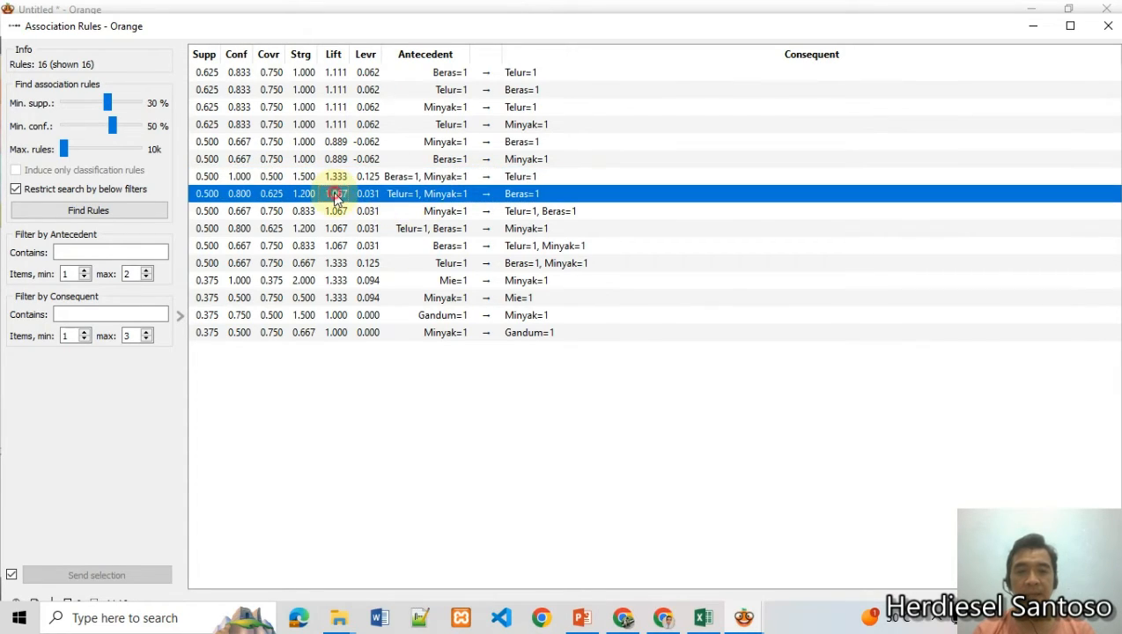
left_click(398, 179)
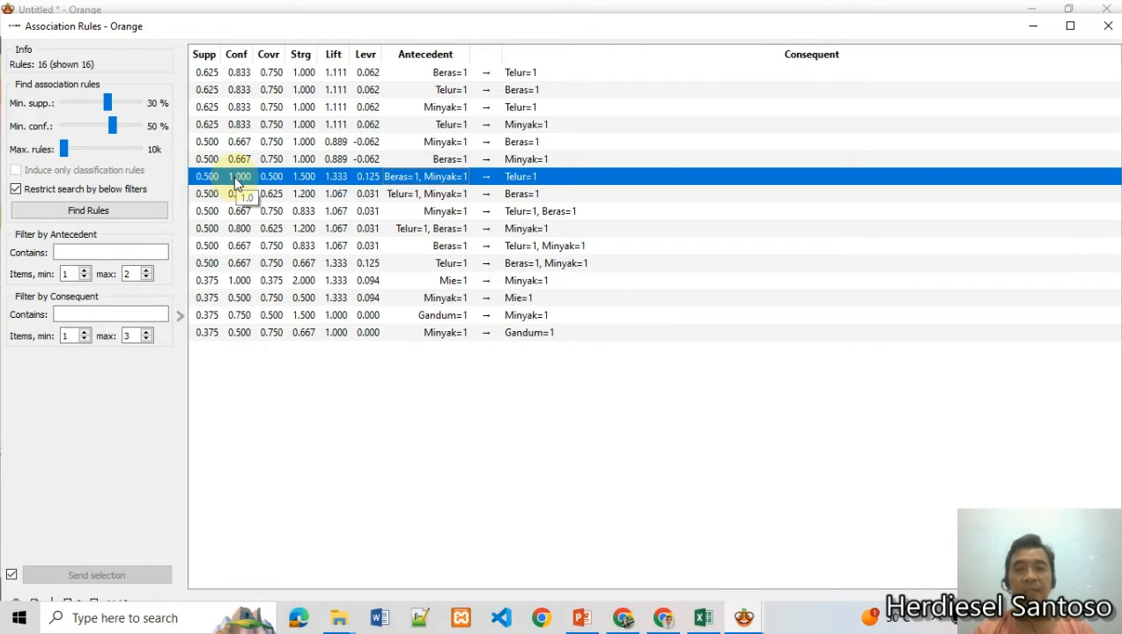
left_click(249, 212)
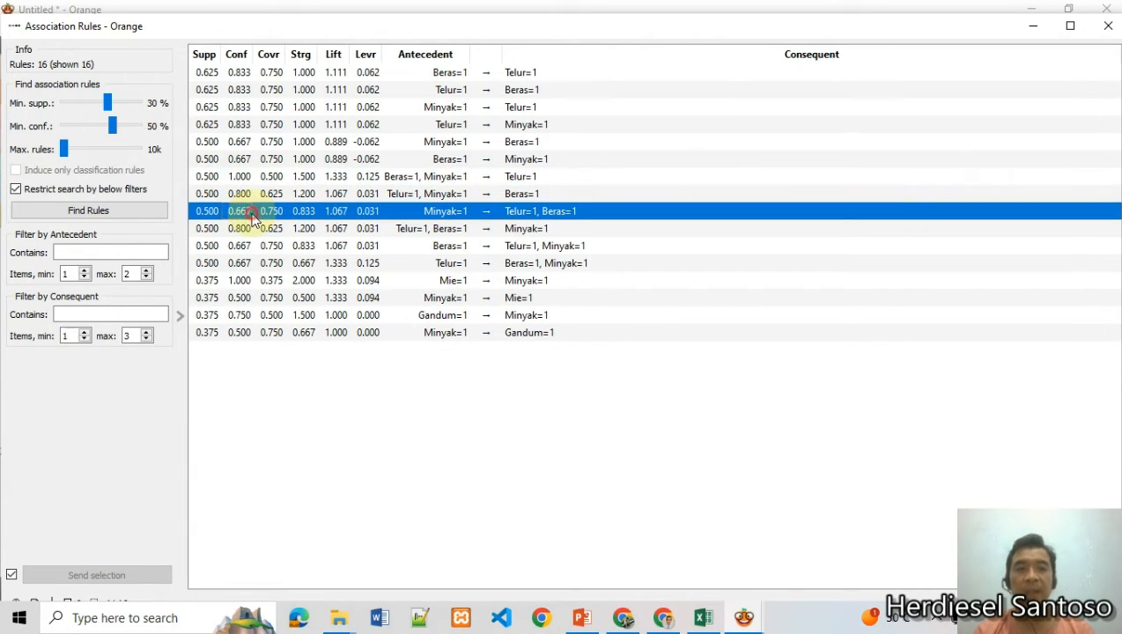
- Try filtering the rules by antecedent Beras with a maximum of 1 and 2 items, and clear the antecedent filter text
left_click(79, 251)
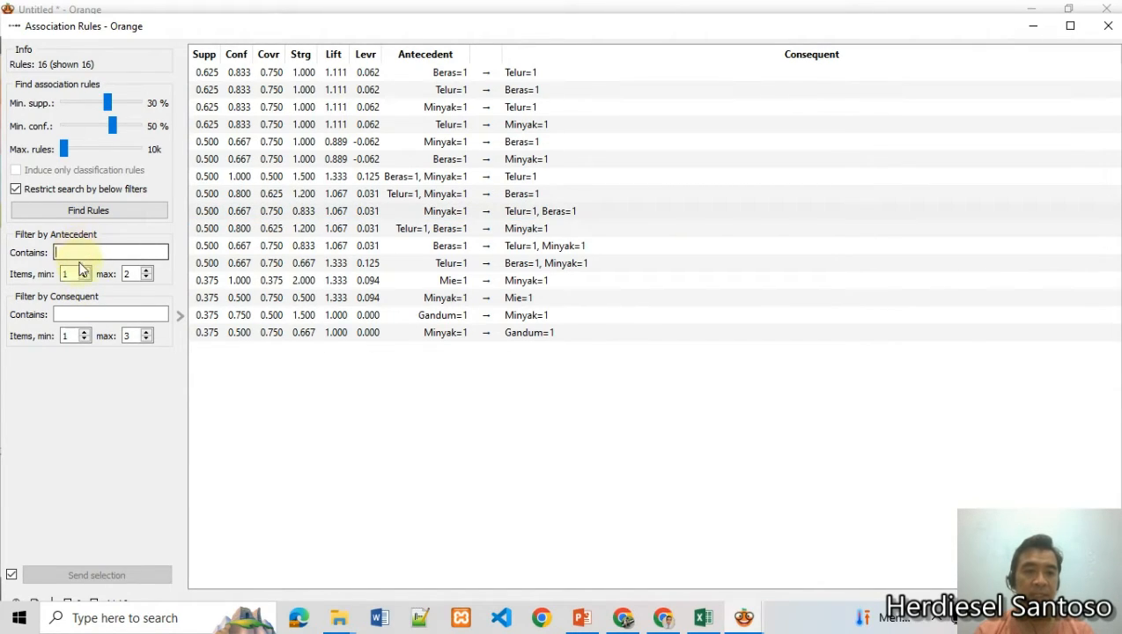
left_click(89, 313)
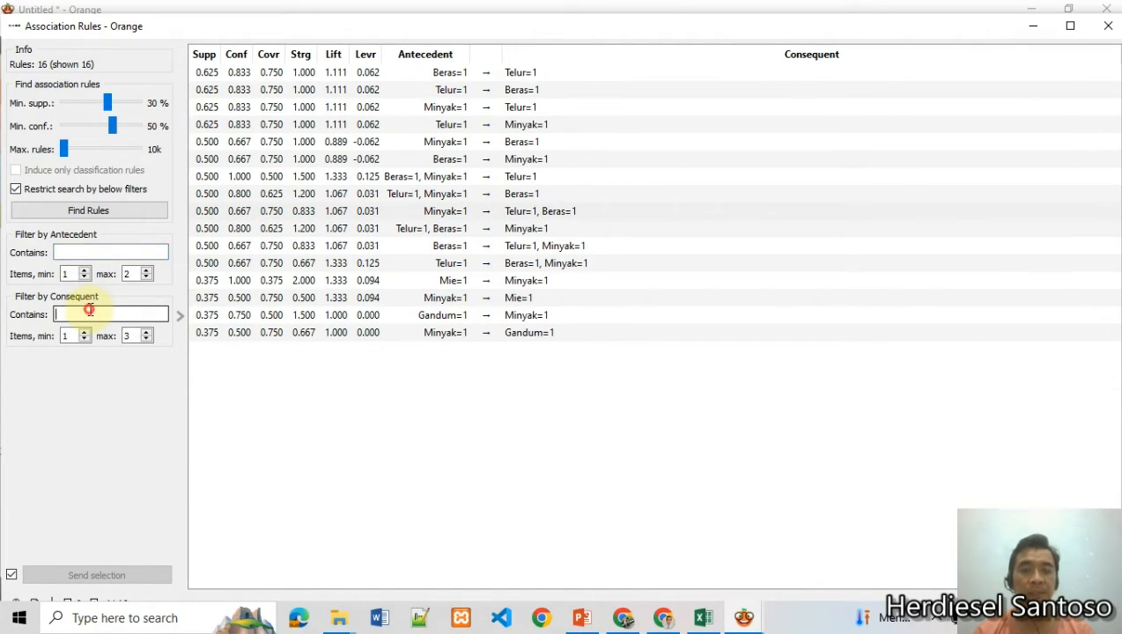
left_click(85, 251)
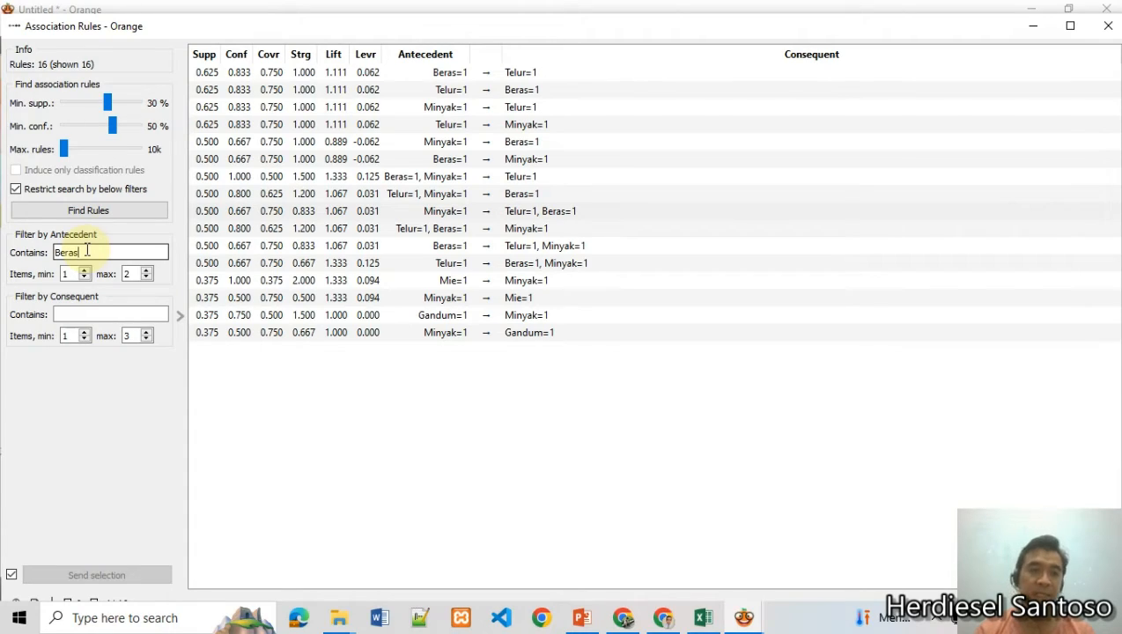
key("Return")
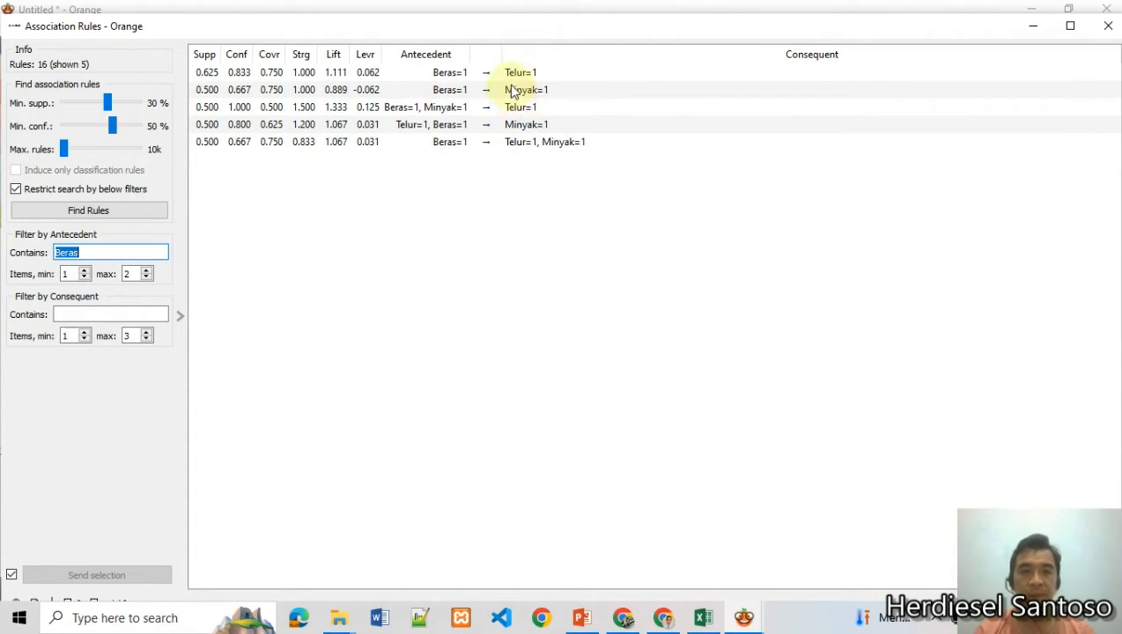
left_click(146, 278)
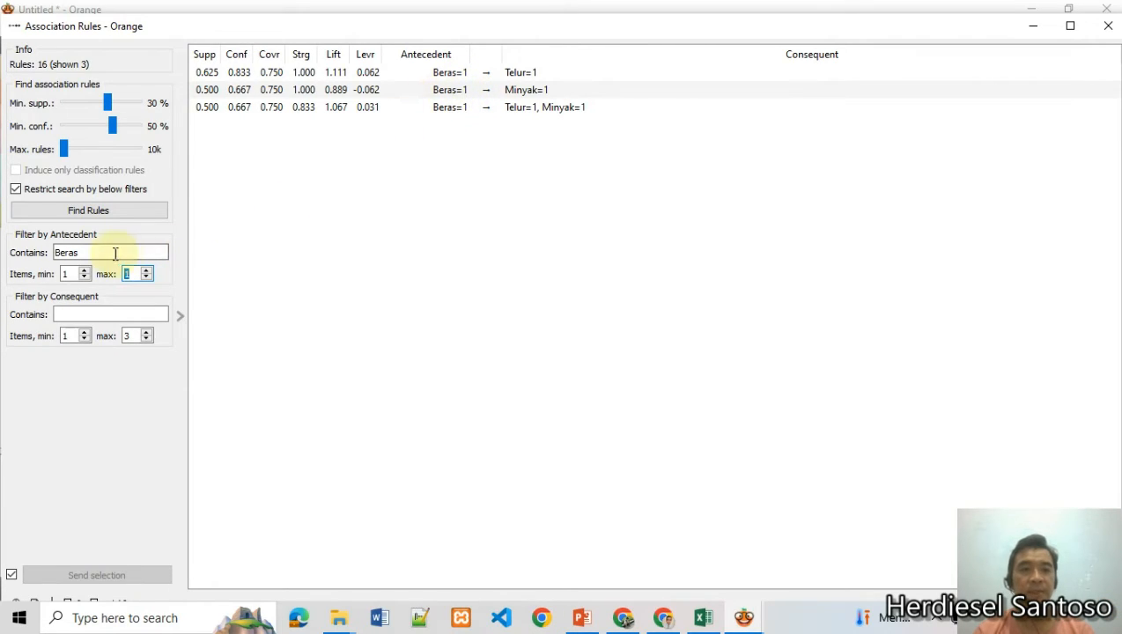
left_click(148, 270)
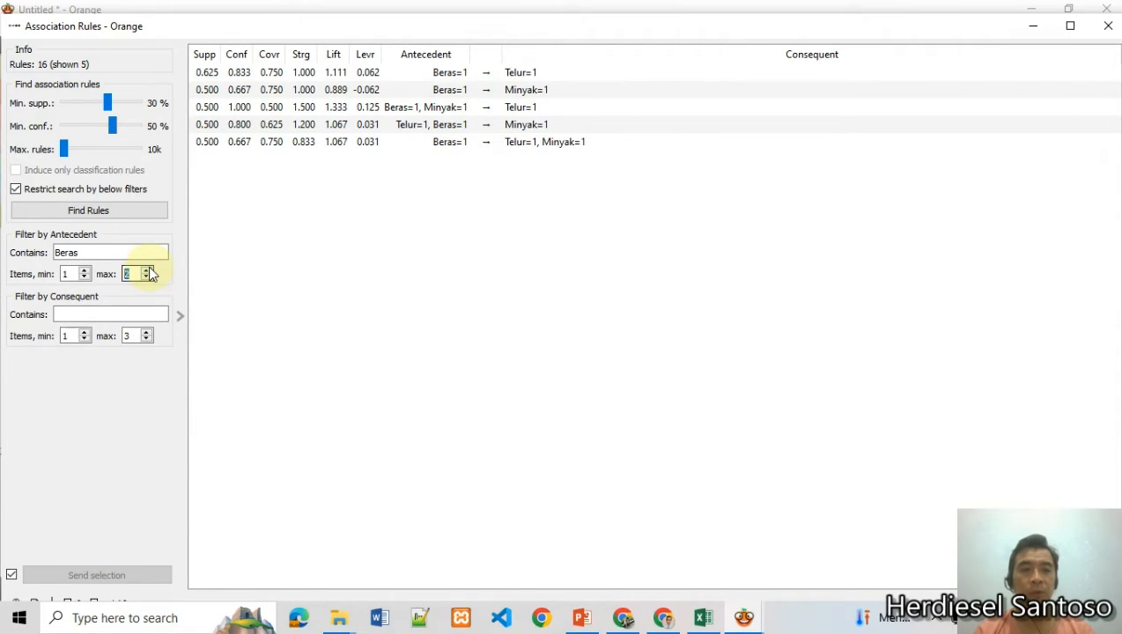
left_click_drag(81, 253, 35, 253)
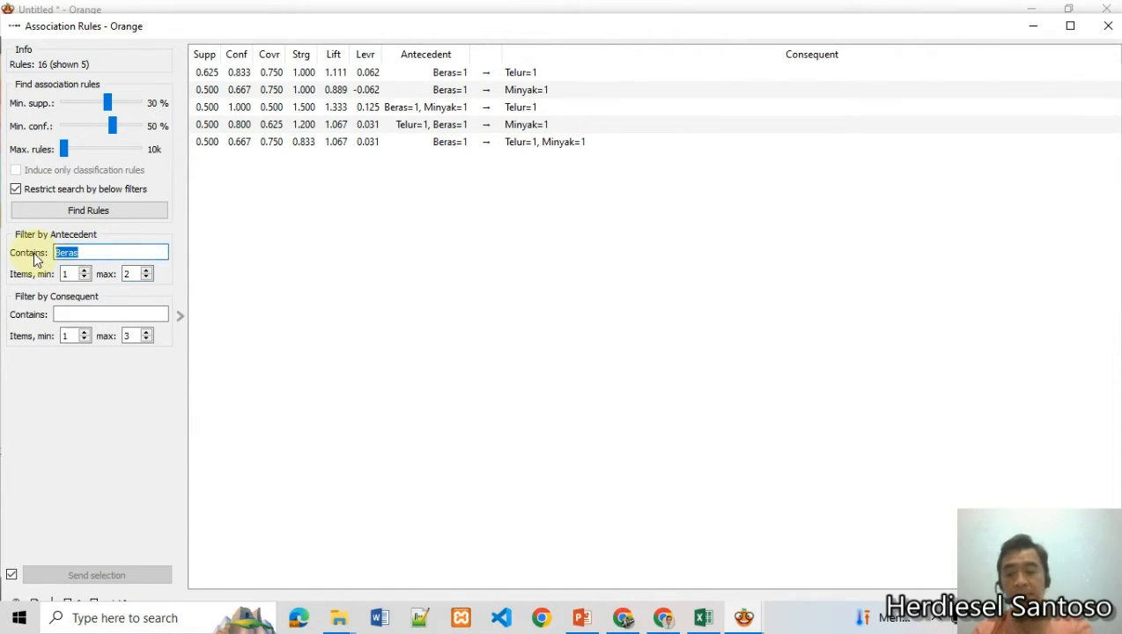
key("BackSpace")
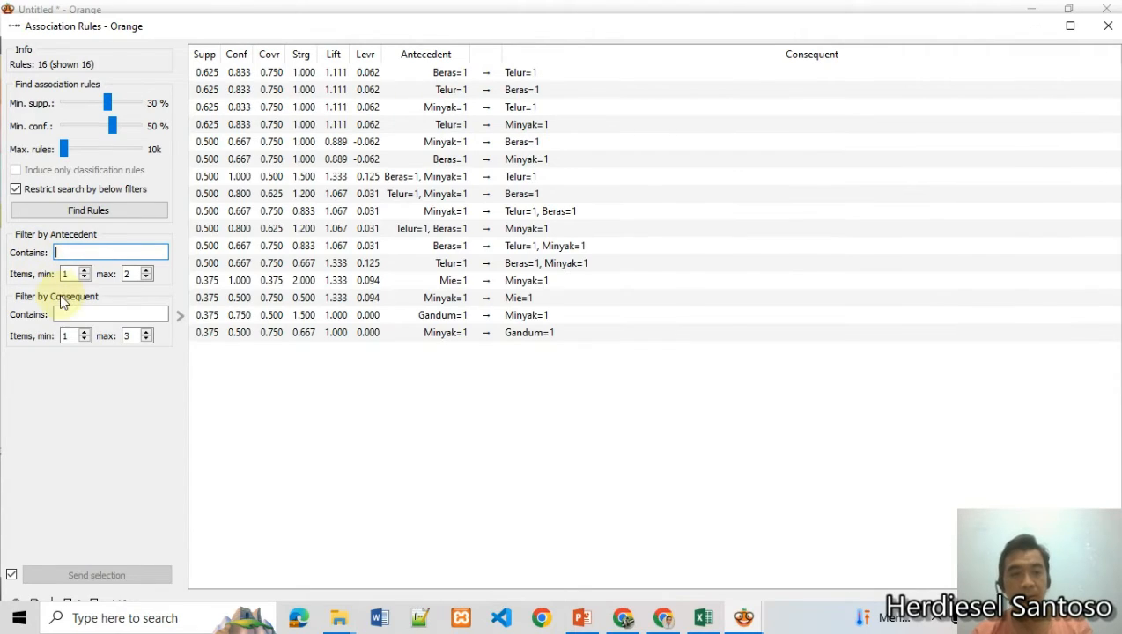
- Filter the rules by consequent Minyak with a maximum of 2 items
left_click(73, 310)
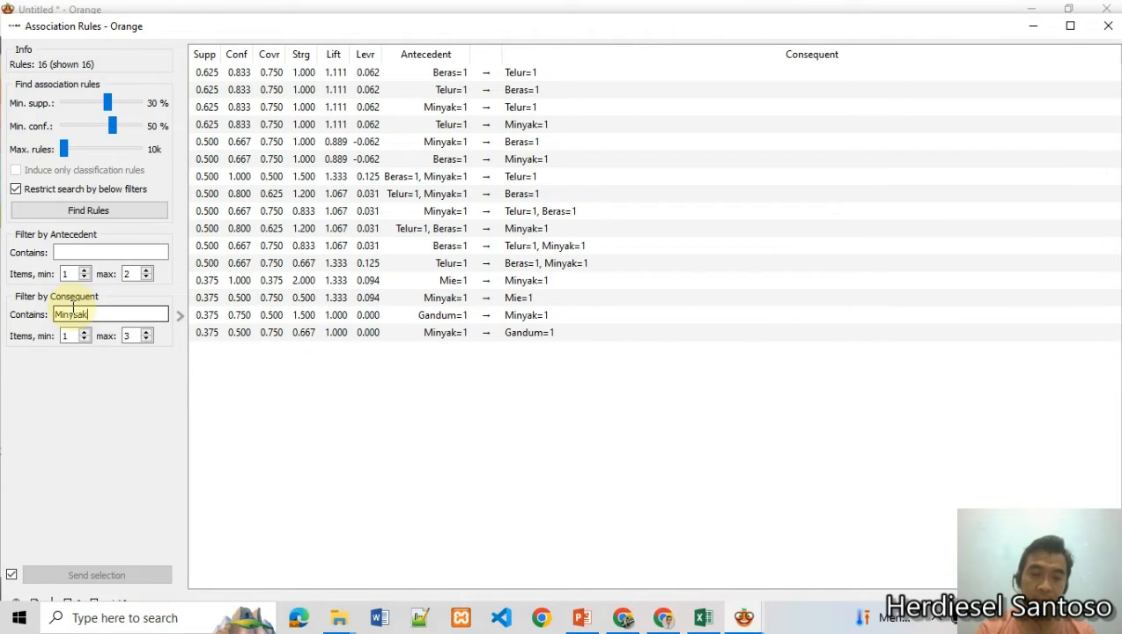
double_click(73, 308)
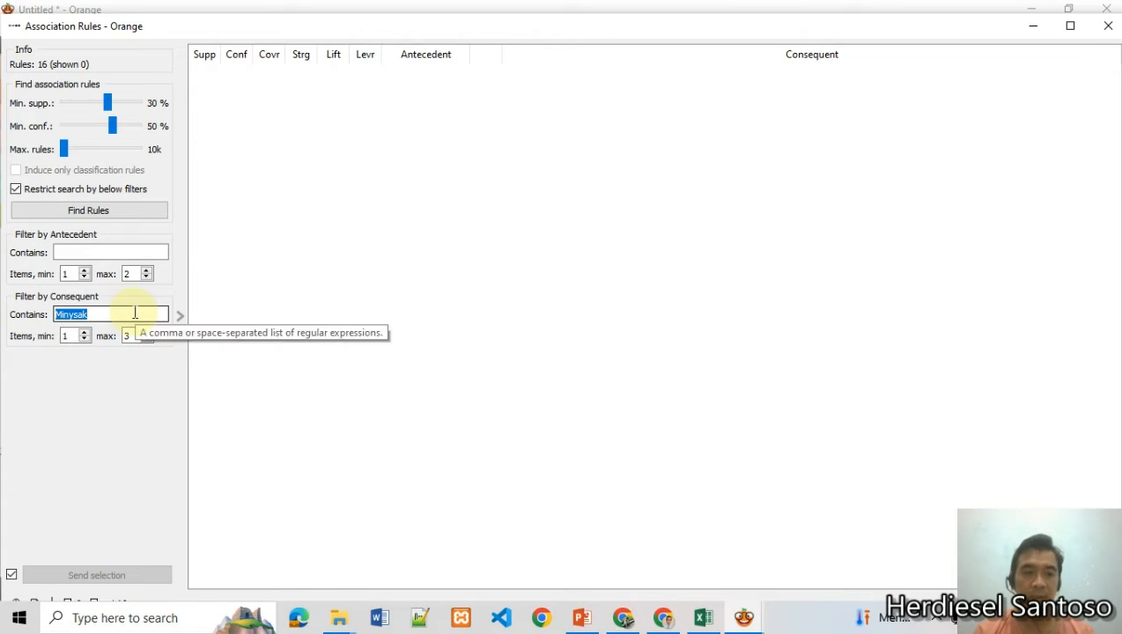
left_click(145, 338)
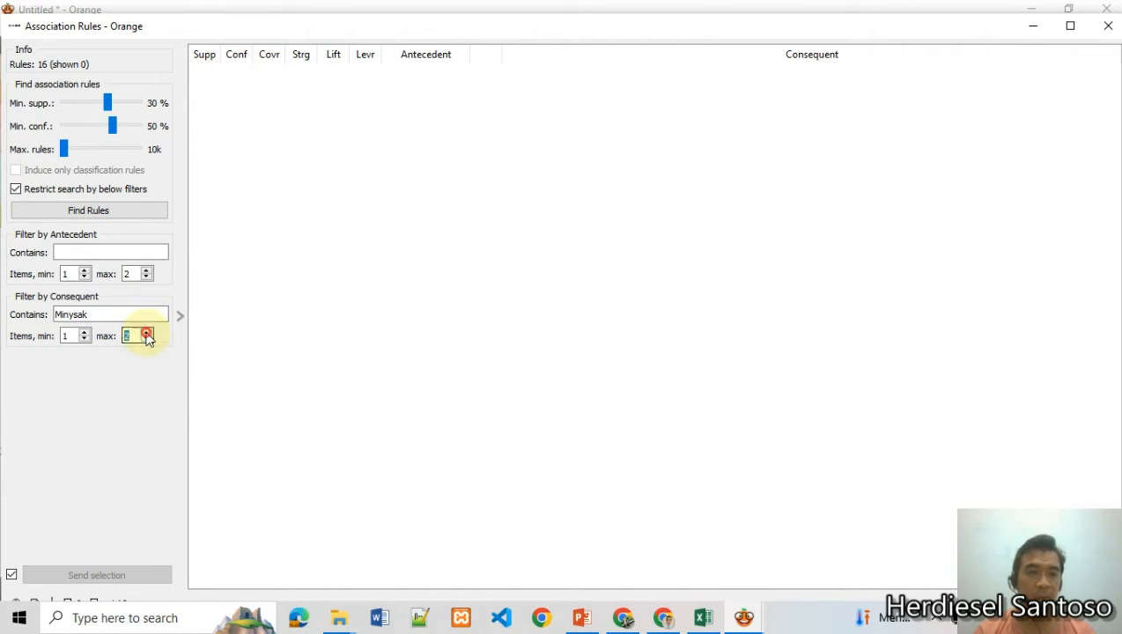
left_click(78, 315)
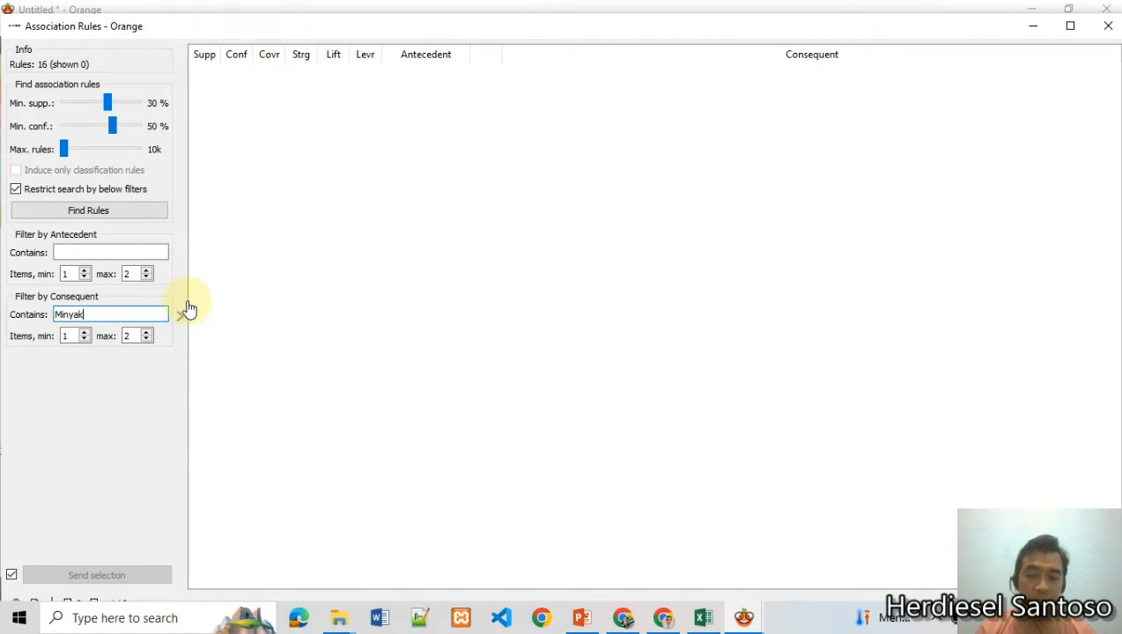
key("Return")
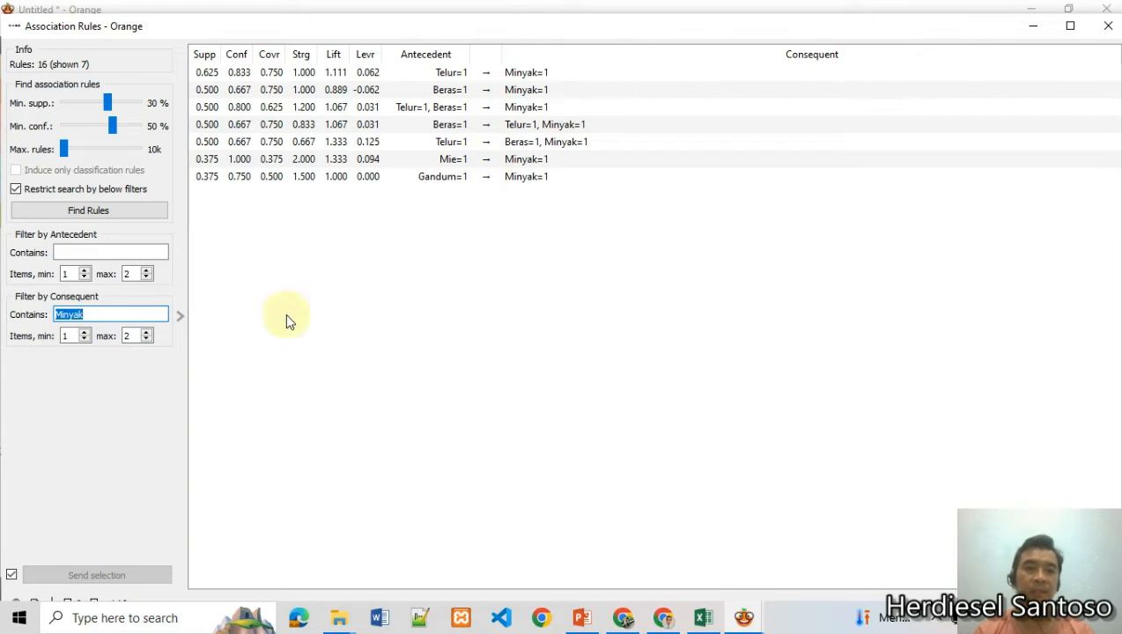
- Try maximum item counts of 3, 2 and 1 for the consequent, restore 3 and clear the Minyak filter text
left_click(121, 315)
key("Return")
left_click(146, 332)
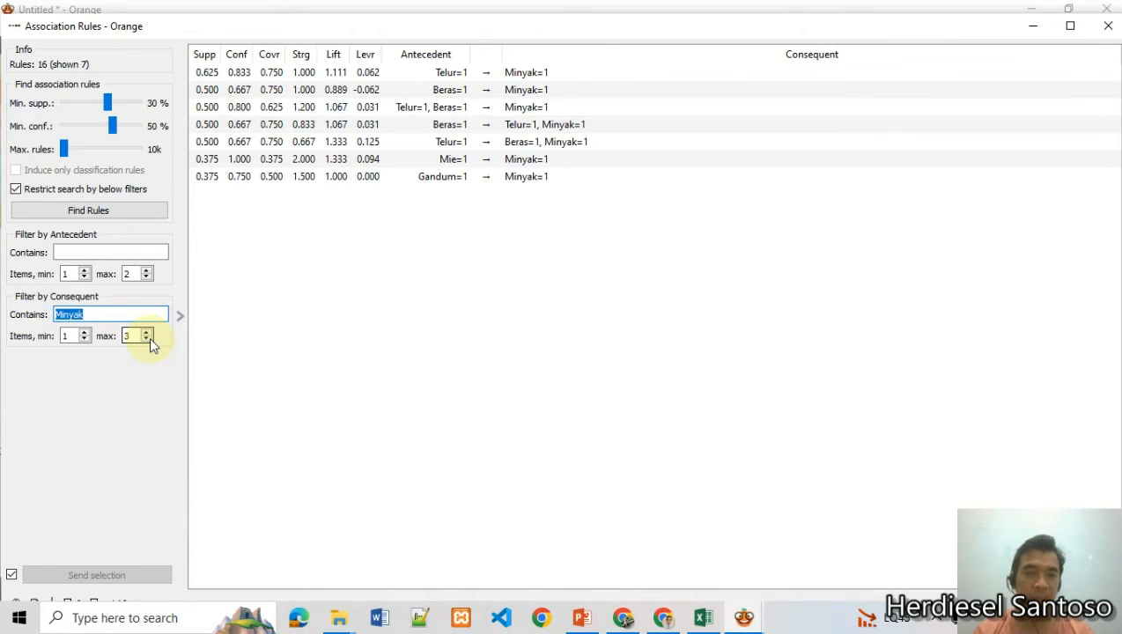
left_click(149, 340)
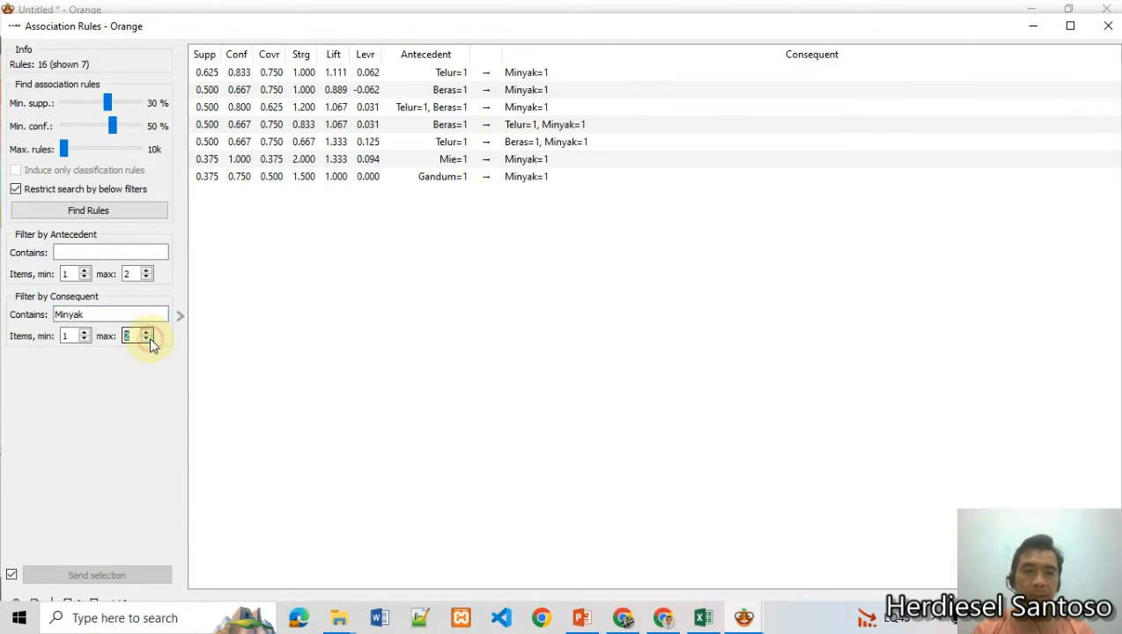
left_click(140, 315)
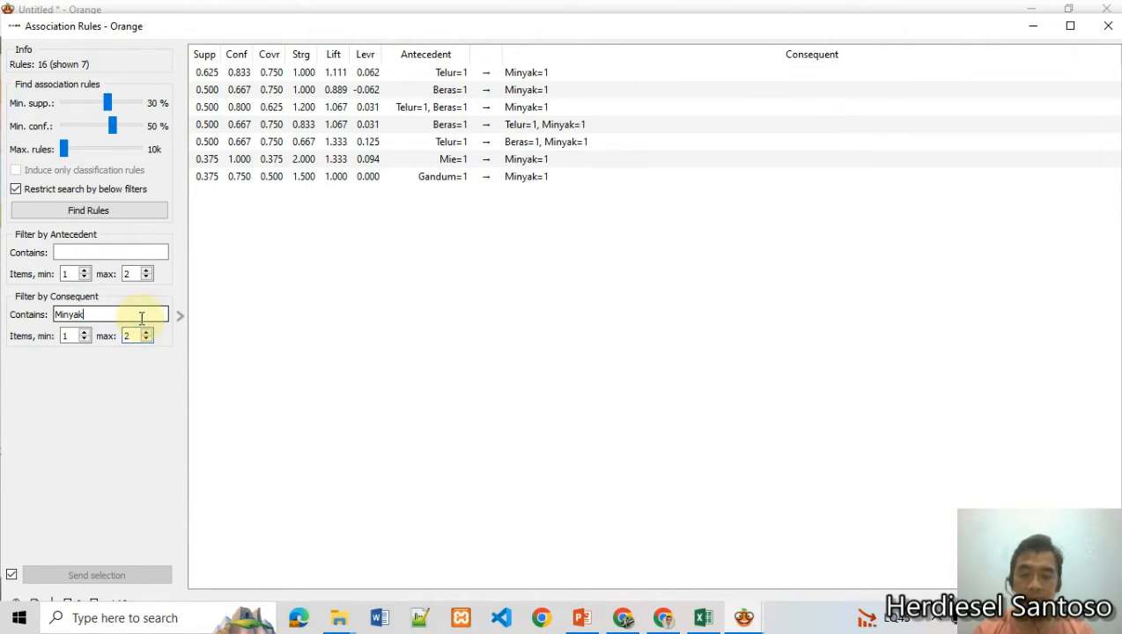
double_click(140, 319)
left_click(147, 339)
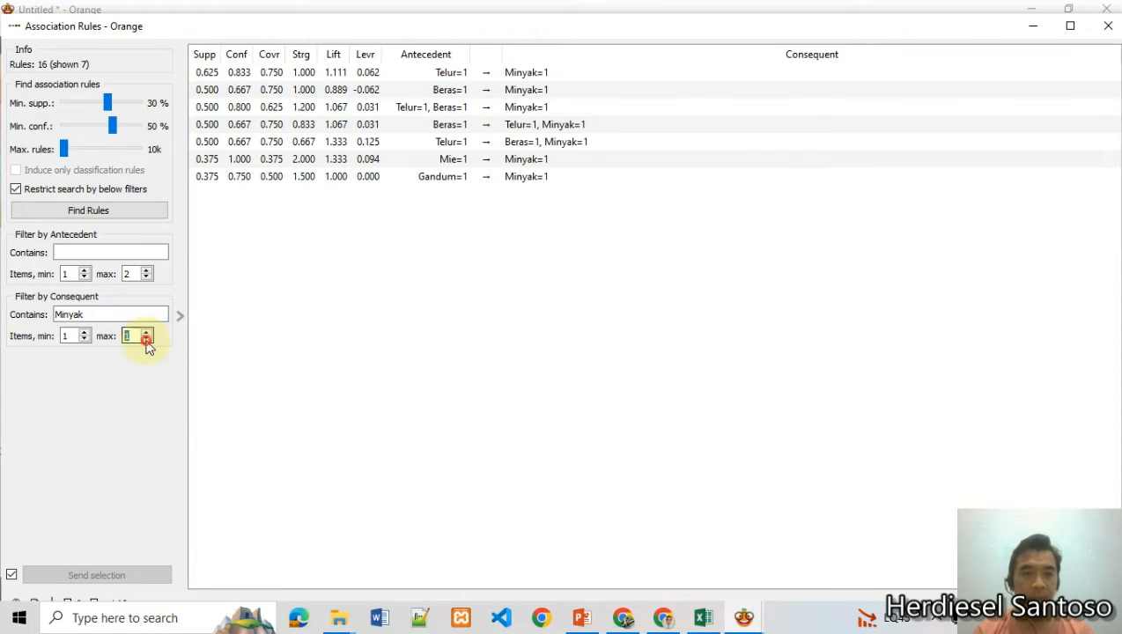
left_click(148, 332)
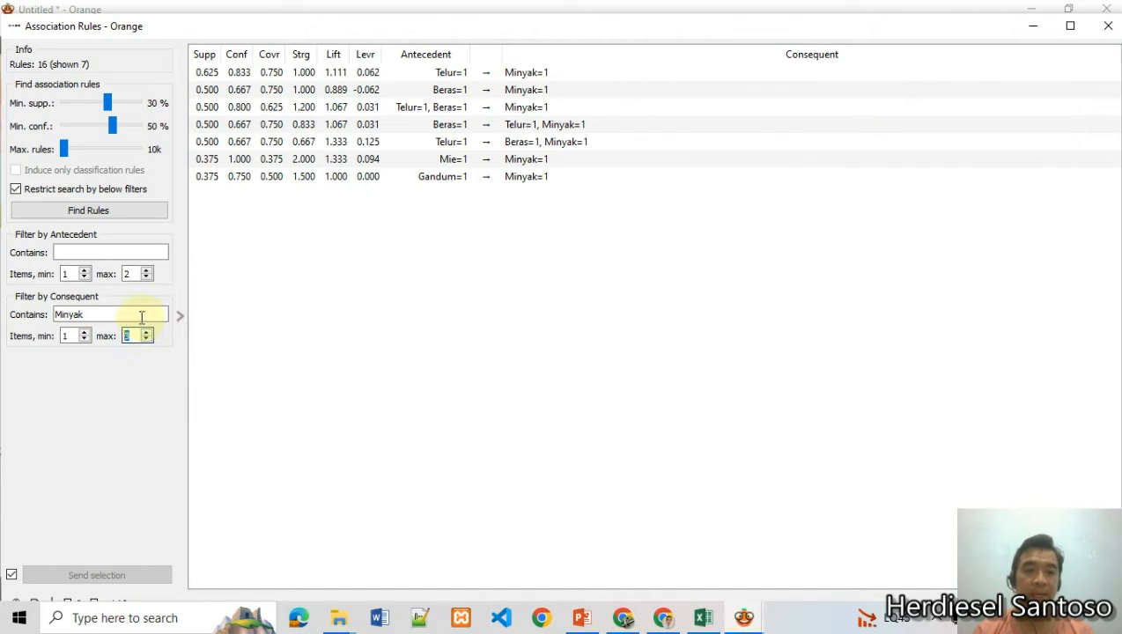
left_click_drag(141, 317, 54, 315)
key("BackSpace")
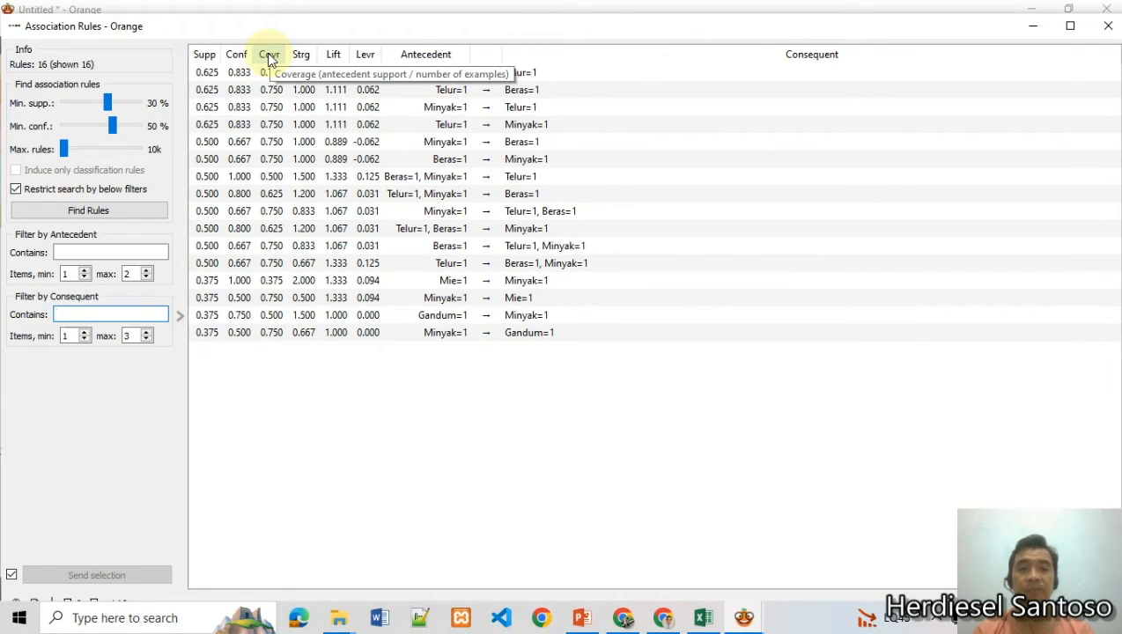
- Close the rules window, add a Data Table beside Association Rules, and link the Rules output instead of Matching Data to its Data input
left_click(1101, 31)
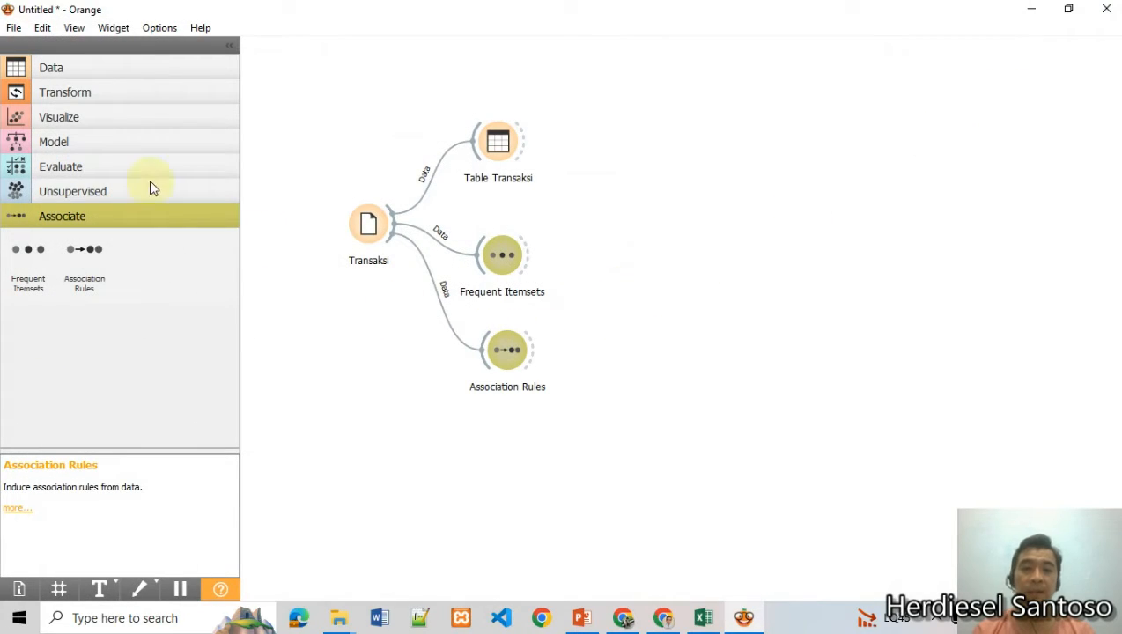
left_click(53, 68)
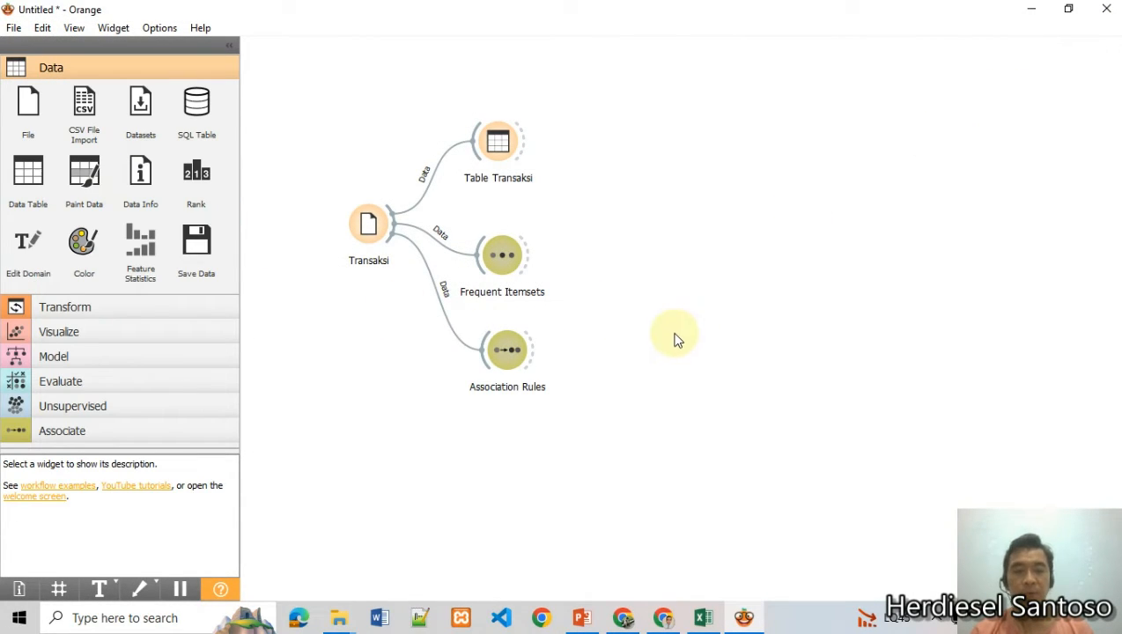
left_click(29, 176)
left_click_drag(614, 356, 536, 358)
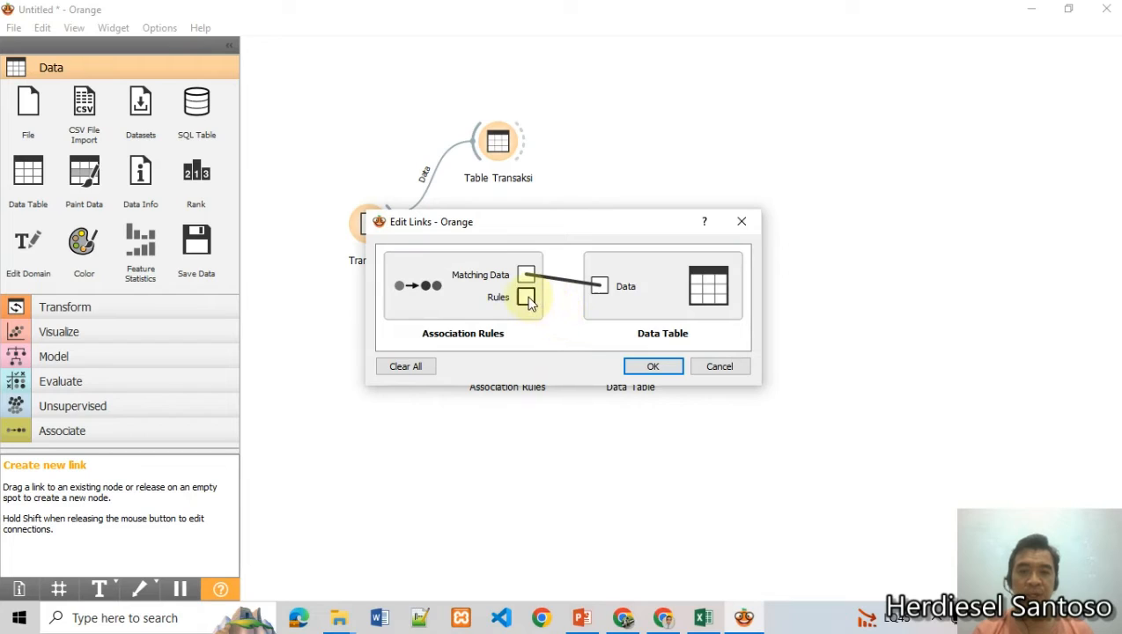
left_click(546, 279)
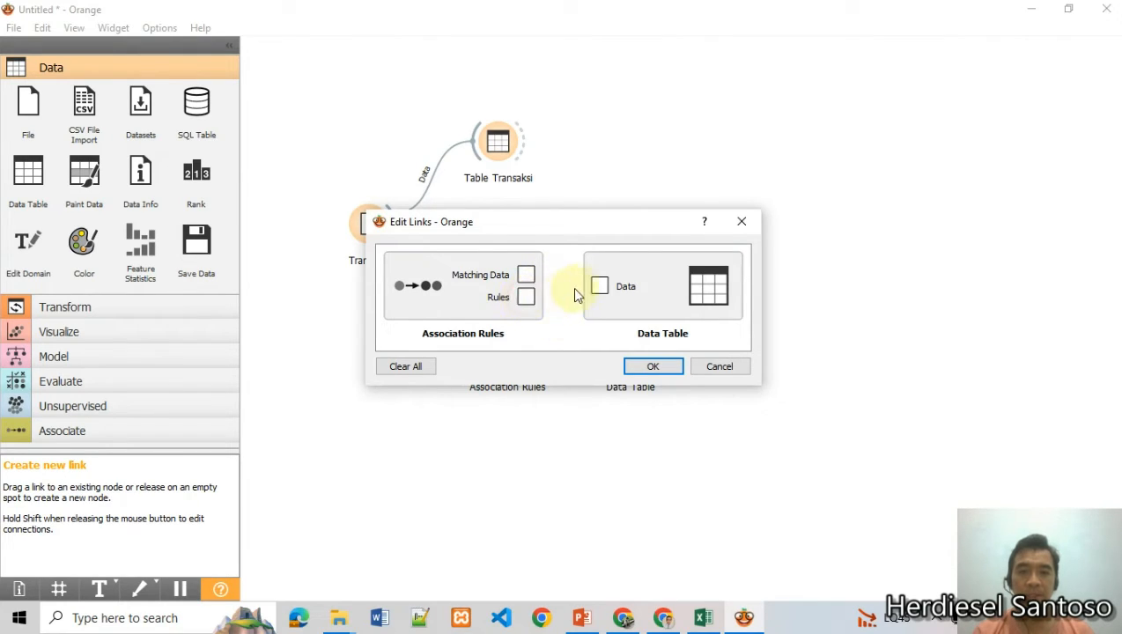
left_click_drag(597, 285, 527, 298)
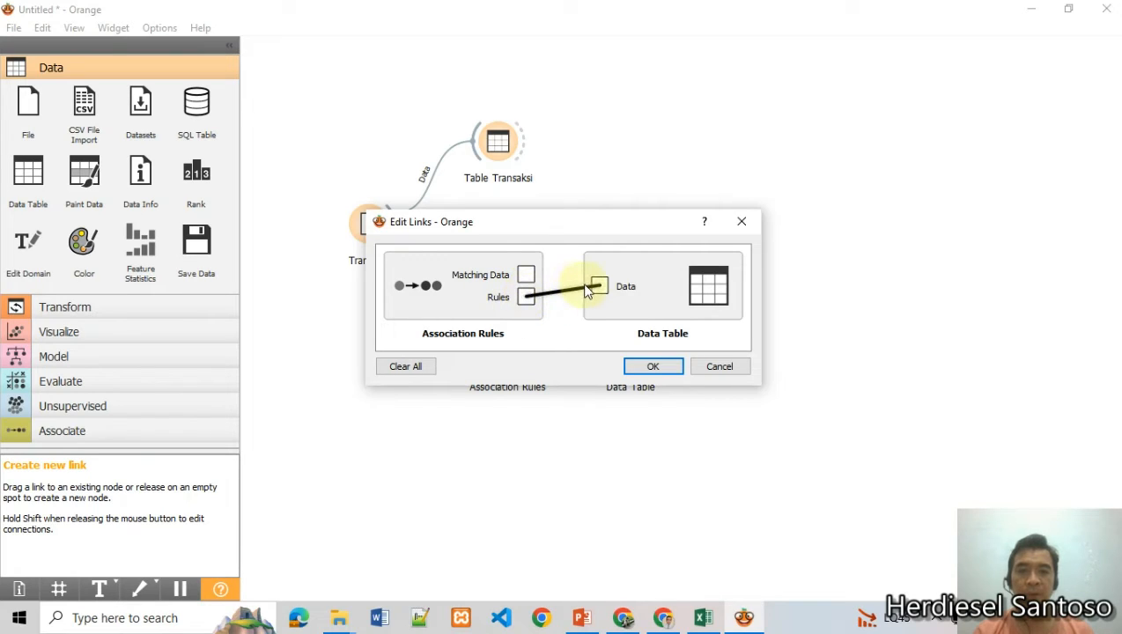
left_click(636, 366)
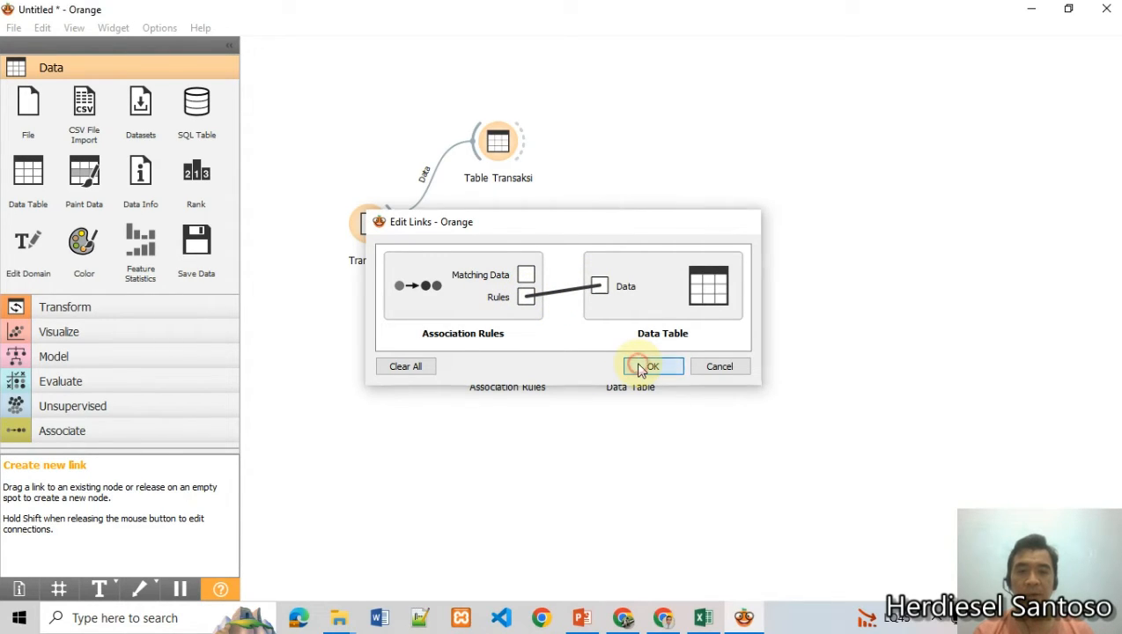
- View the association rules in the new Data Table and generate a report from it, maximizing both windows
double_click(631, 354)
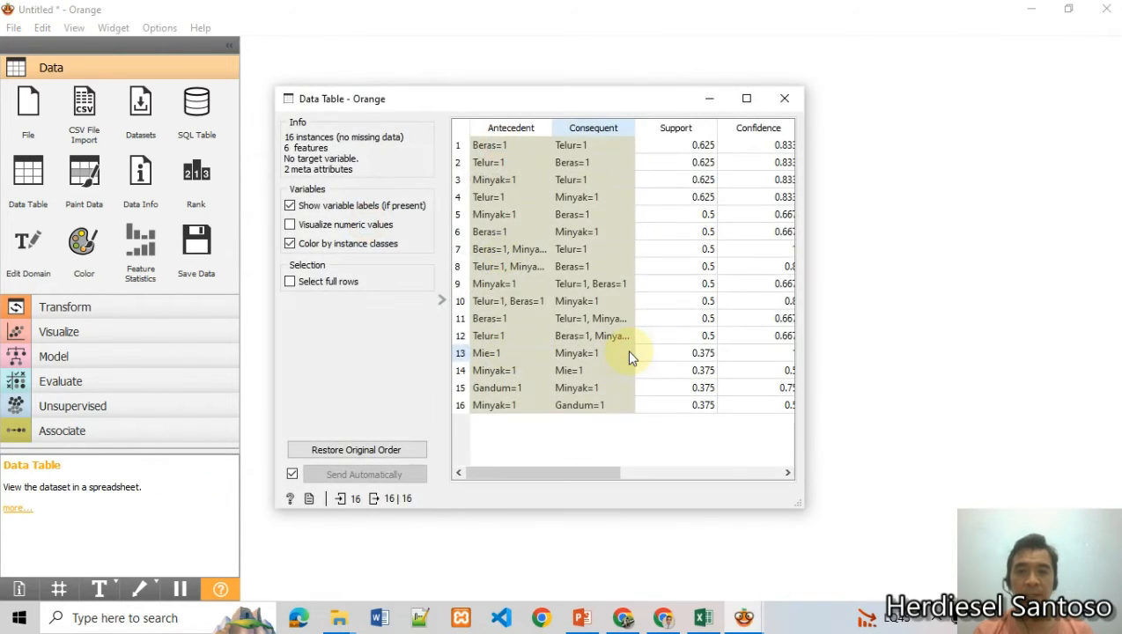
left_click(746, 98)
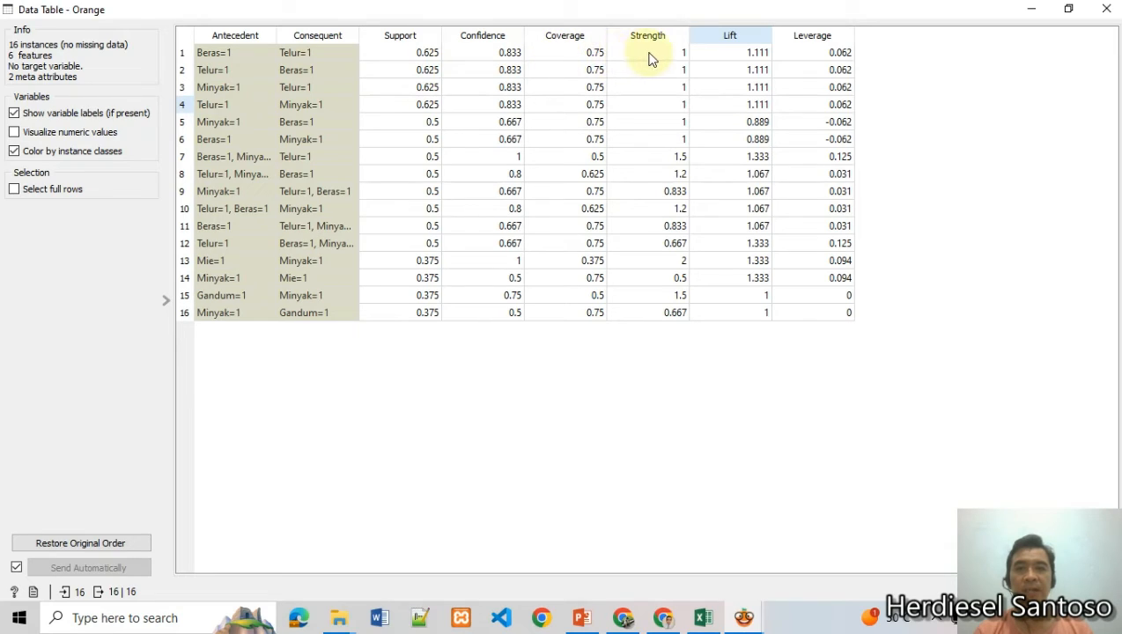
left_click(817, 56)
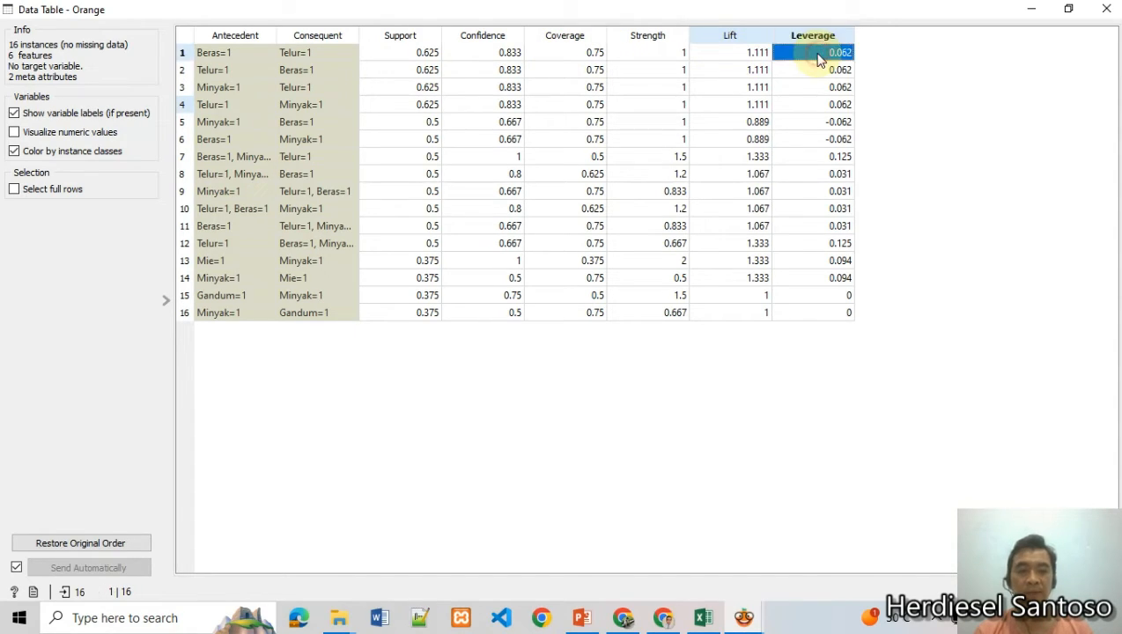
left_click(326, 388)
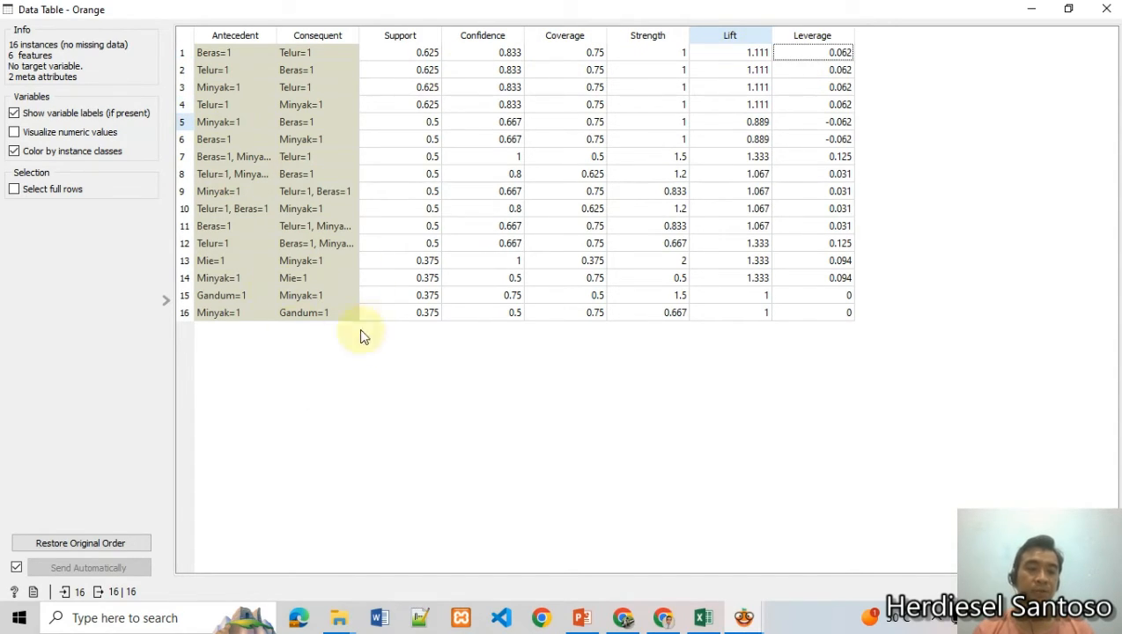
left_click(37, 595)
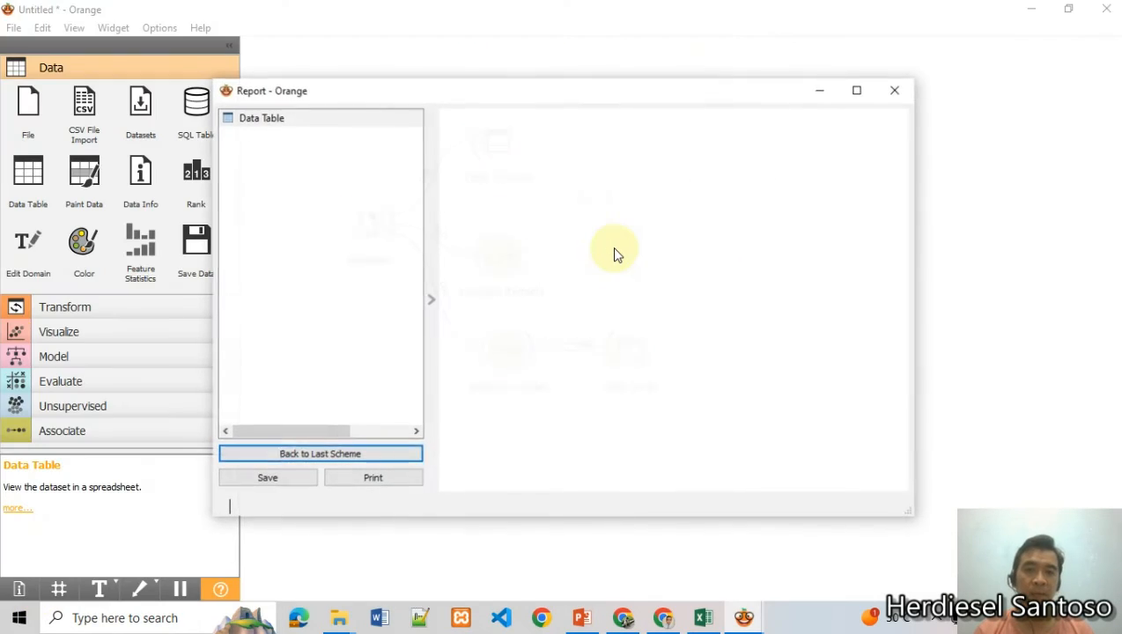
left_click(857, 90)
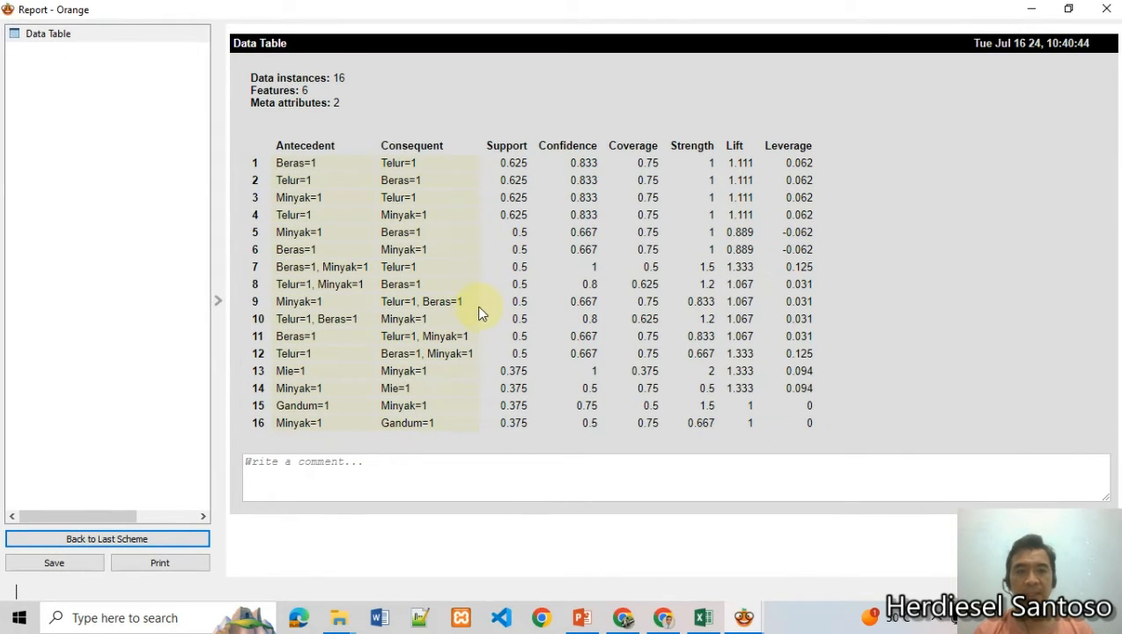